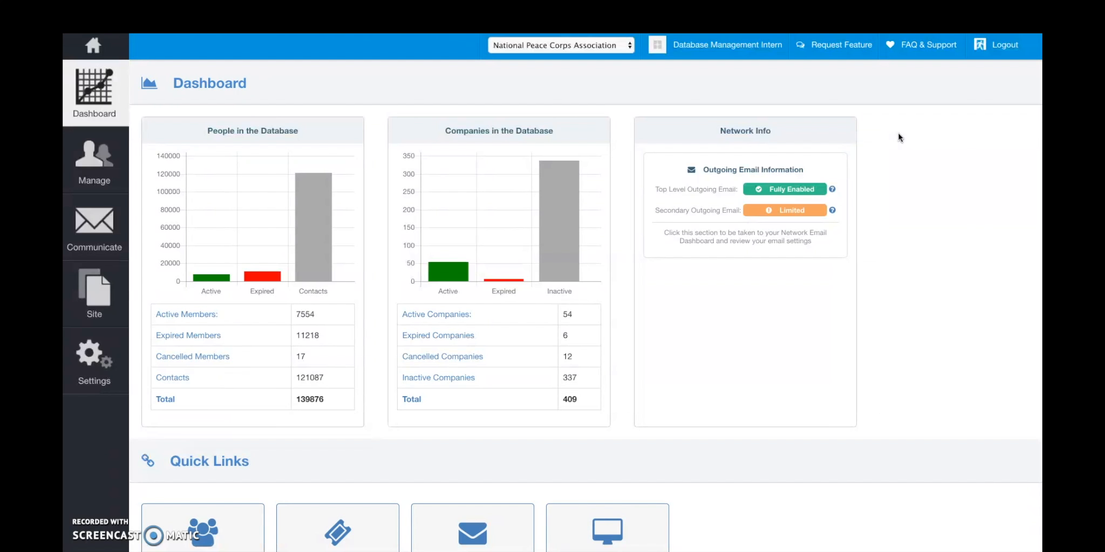
# Open the network's report management page and start creating a new report.
pyautogui.click(732, 101)
pyautogui.click(113, 183)
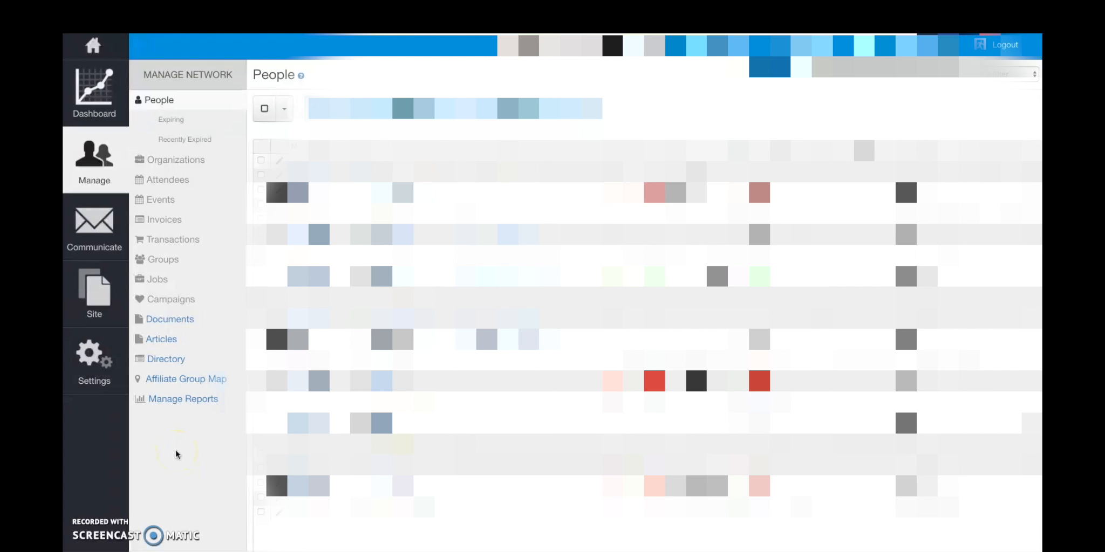
pyautogui.click(201, 402)
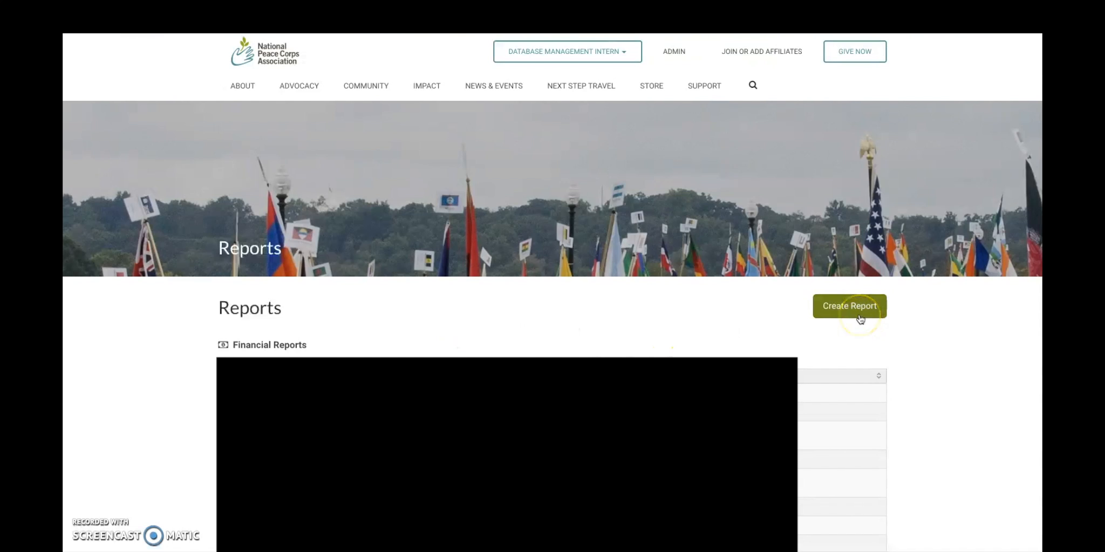
pyautogui.click(858, 317)
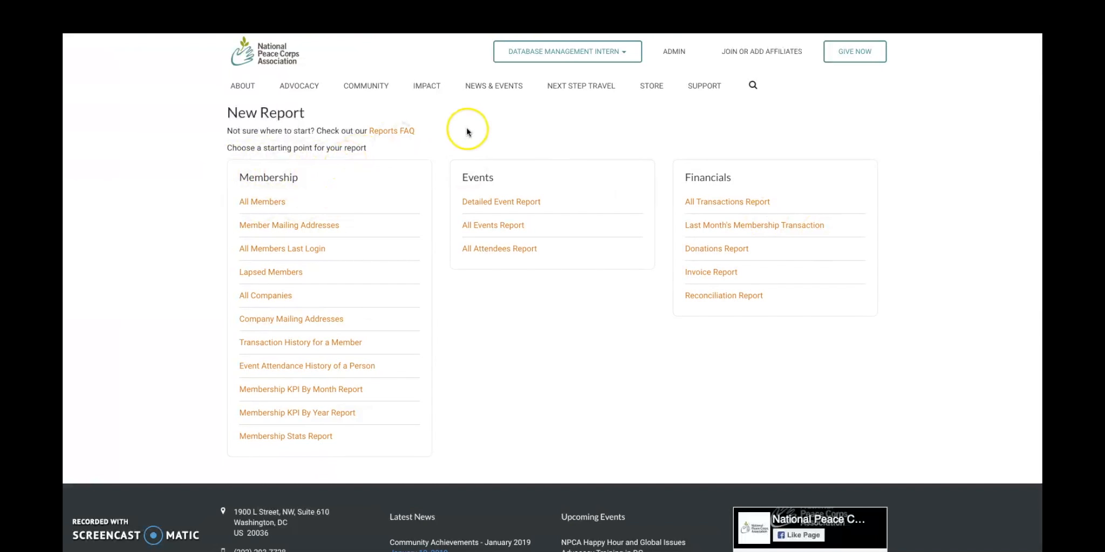
pyautogui.click(494, 149)
pyautogui.click(722, 134)
pyautogui.click(729, 126)
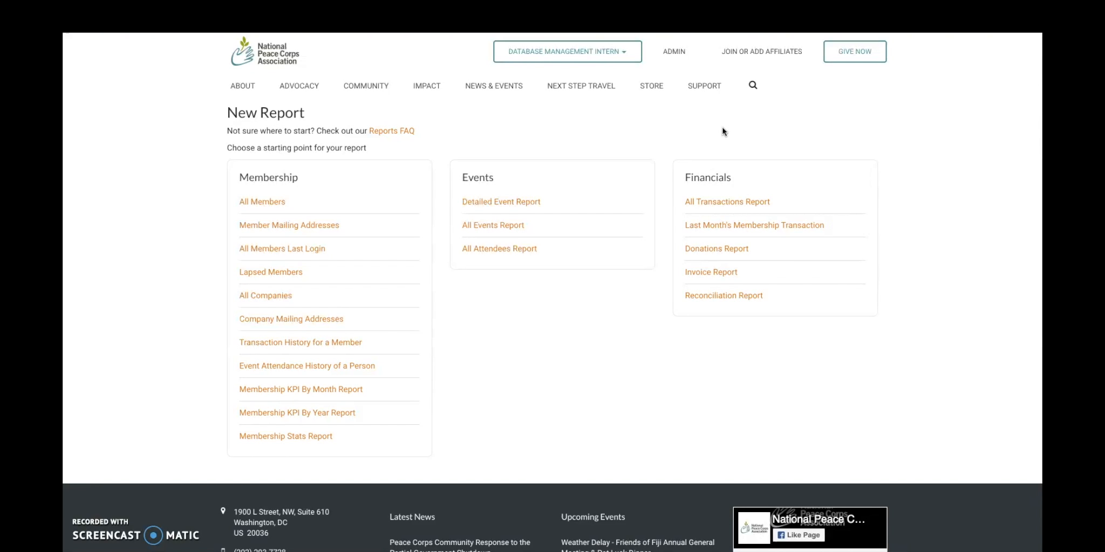
pyautogui.click(687, 128)
pyautogui.click(421, 148)
# Return to the Reports page and look through the saved financial and membership reports.
pyautogui.click(66, 16)
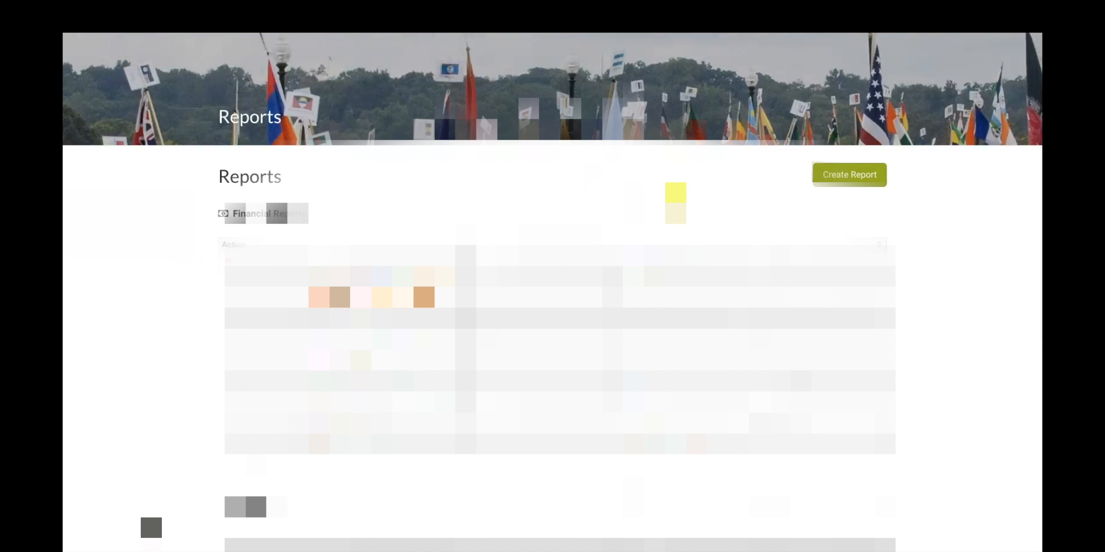
pyautogui.click(833, 187)
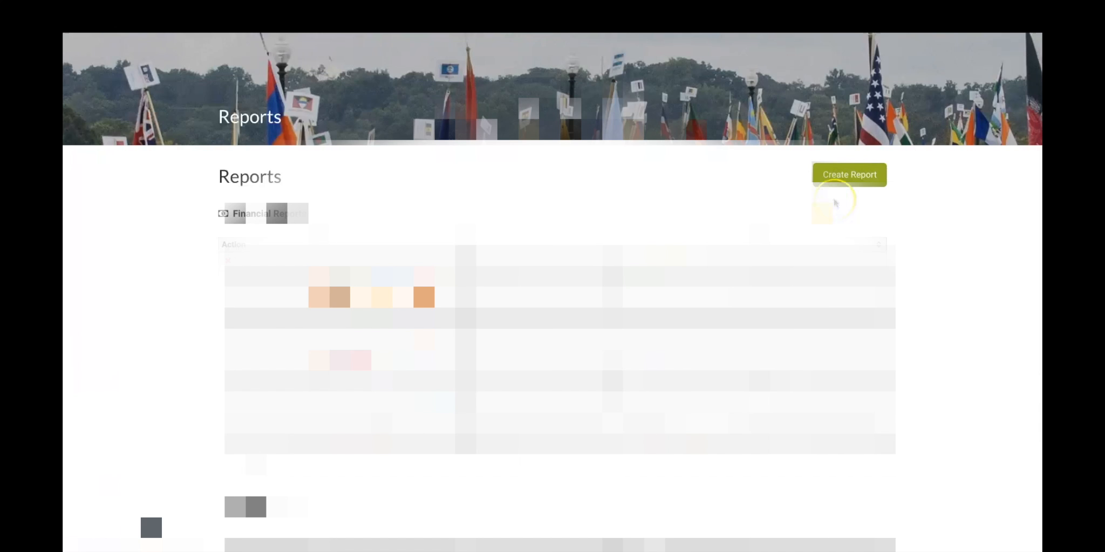
pyautogui.click(816, 187)
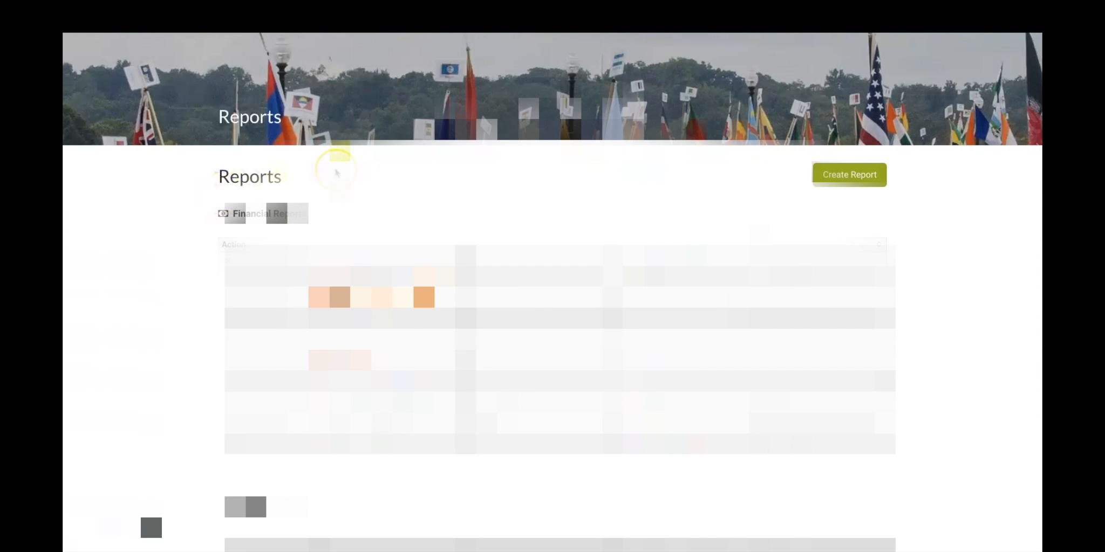
pyautogui.scroll(-2, 336, 172)
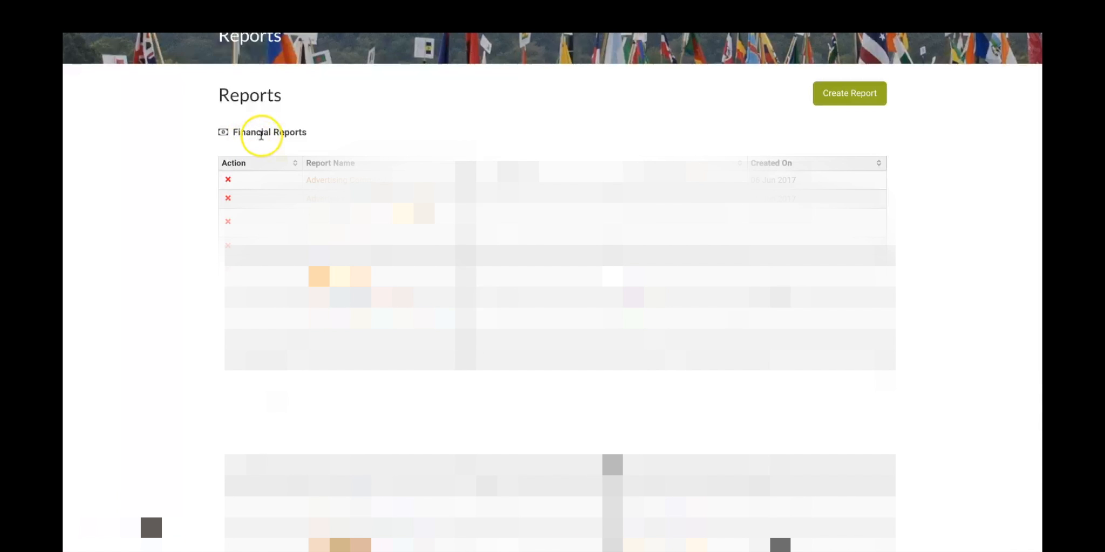
pyautogui.scroll(-6, 166, 223)
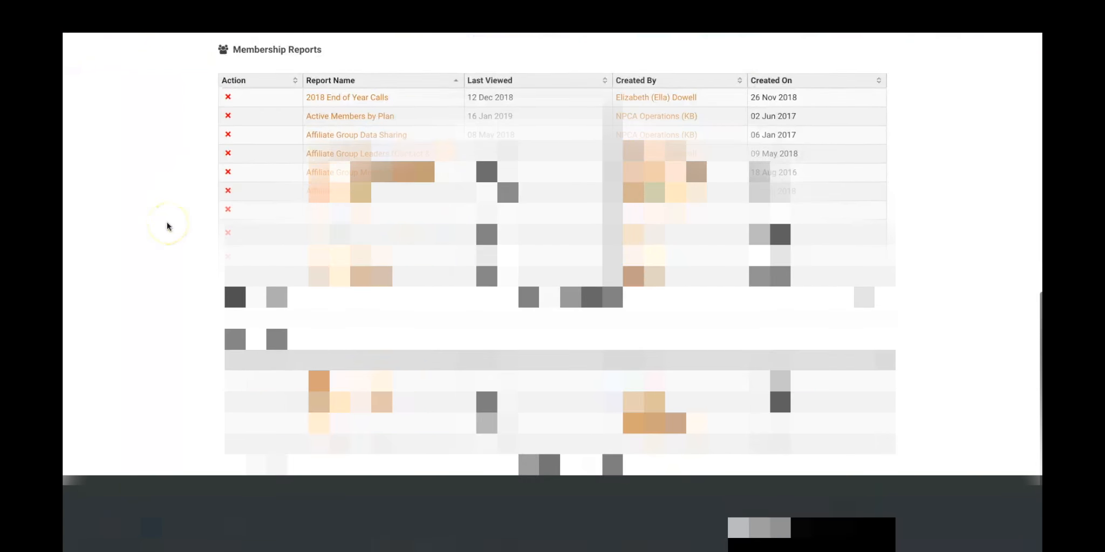
pyautogui.scroll(10, 167, 223)
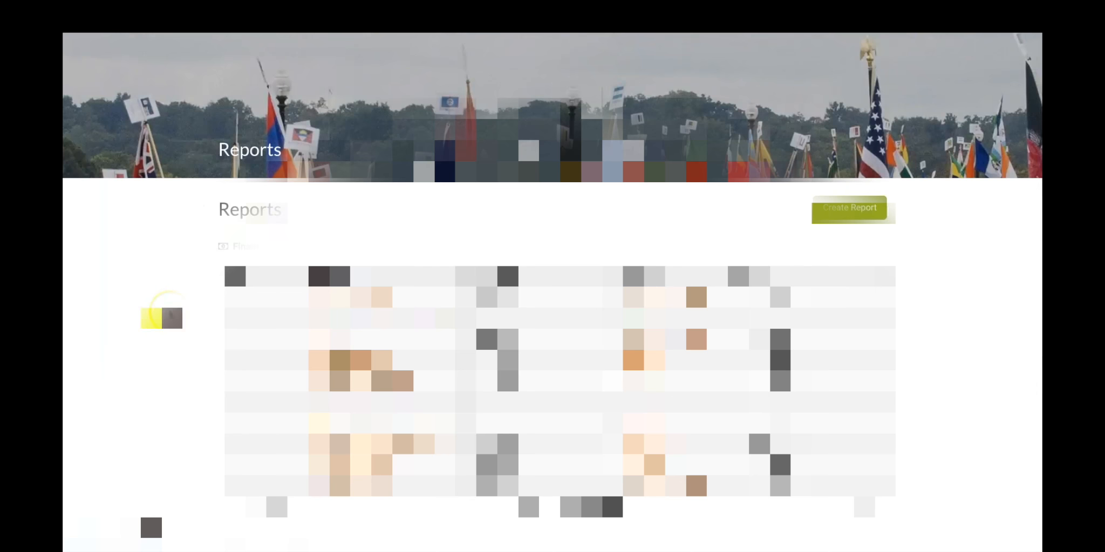
pyautogui.scroll(-3, 284, 115)
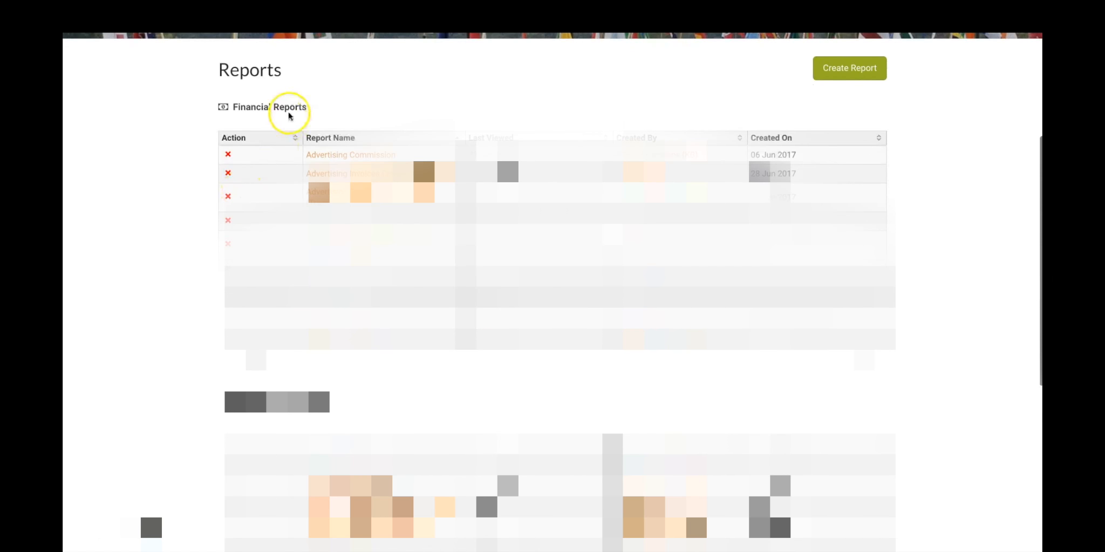
pyautogui.scroll(3, 363, 90)
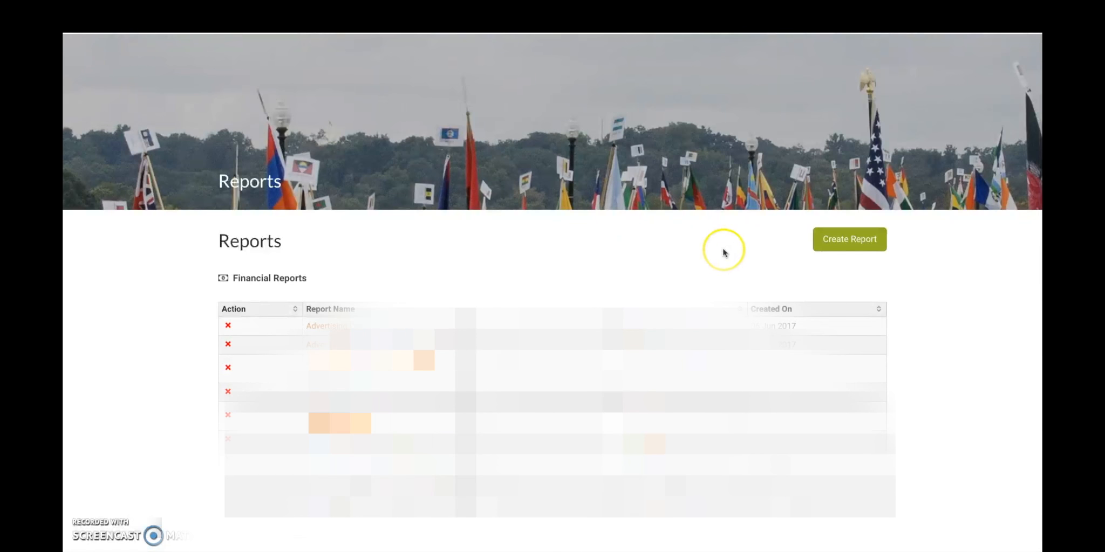
# Create a new report using All Members from the Membership group as the starting point.
pyautogui.click(824, 251)
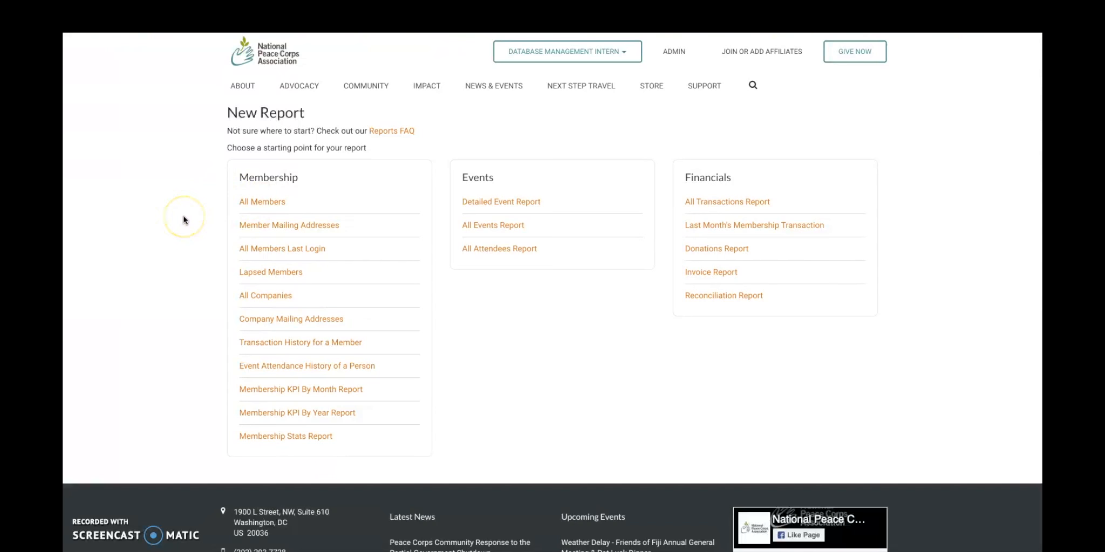
pyautogui.click(209, 217)
pyautogui.click(267, 204)
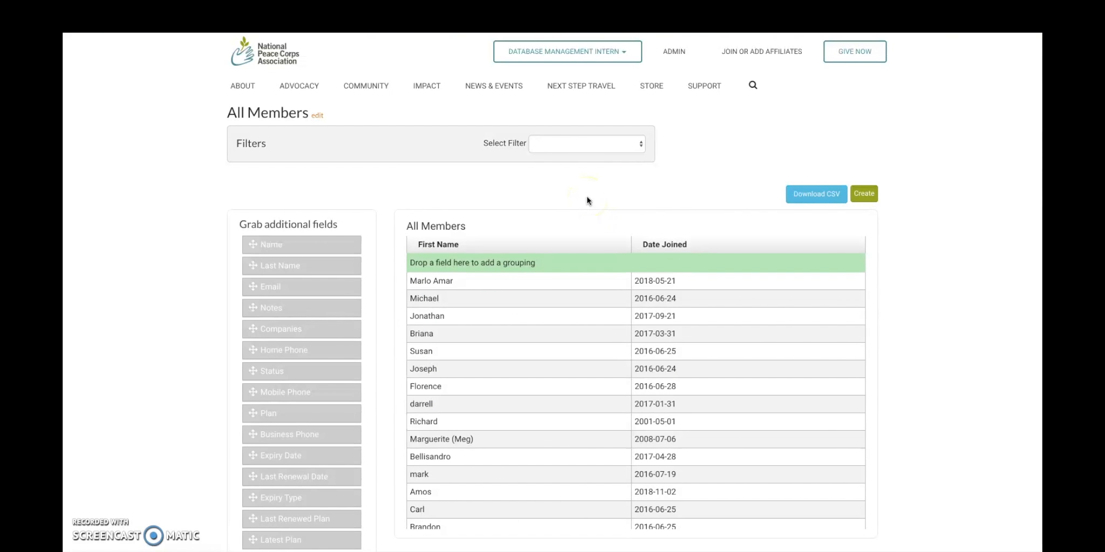
# Add the Last Login field to the report as a column between First Name and Date Joined.
pyautogui.scroll(-1, 224, 362)
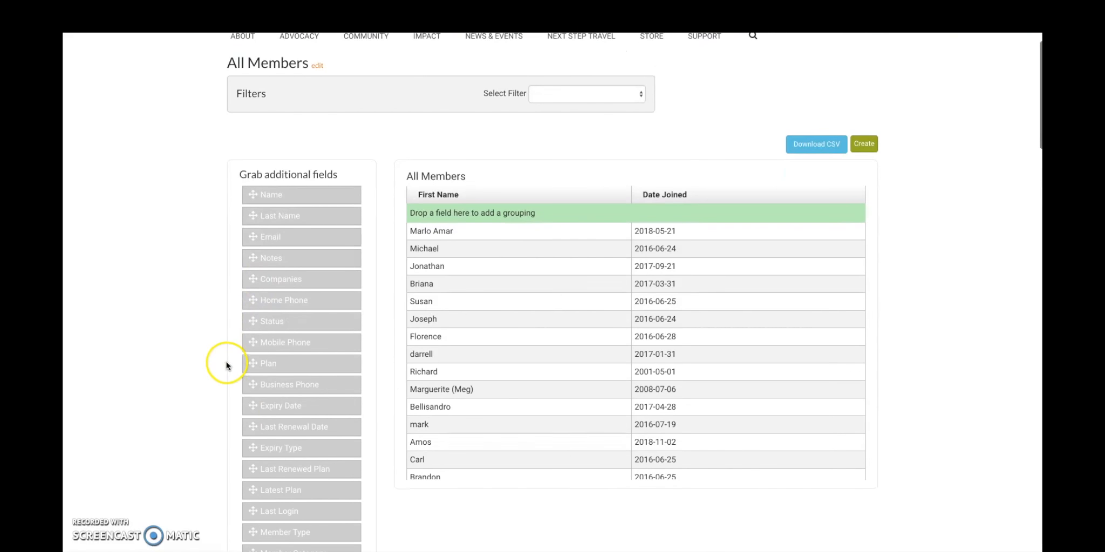
pyautogui.moveTo(290, 511); pyautogui.dragTo(634, 201)
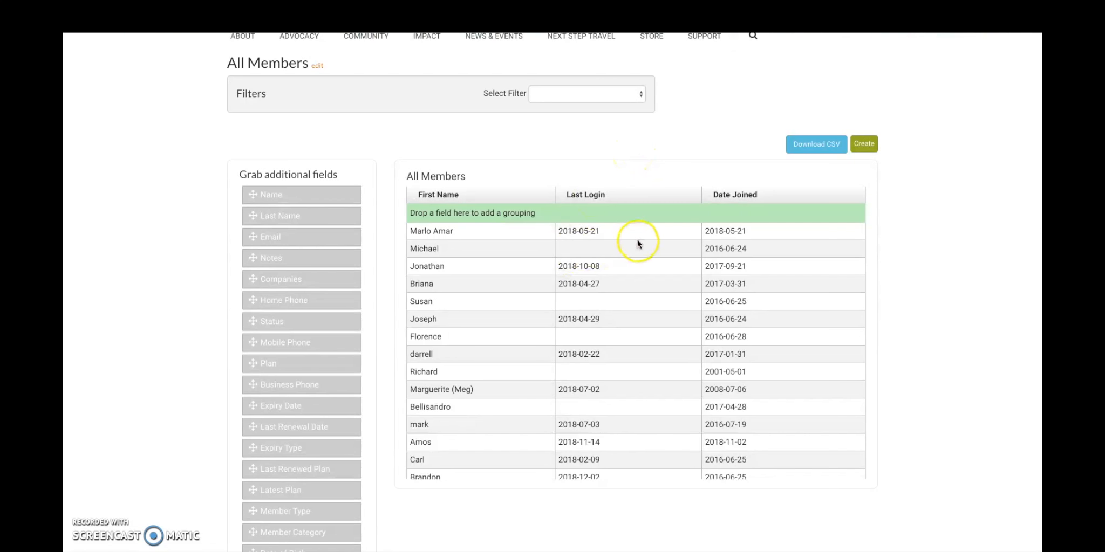
pyautogui.scroll(-1, 636, 270)
pyautogui.scroll(2, 636, 271)
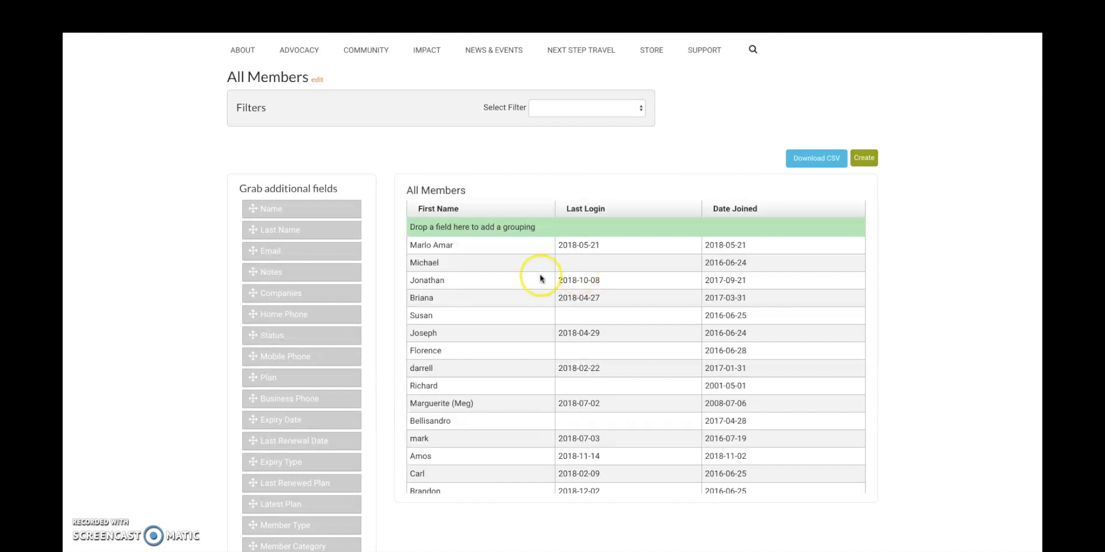
# Remove the First Name column from the report and add it back in front of Last Login.
pyautogui.moveTo(449, 217)
pyautogui.mouseDown()
pyautogui.moveTo(388, 221)
pyautogui.moveTo(425, 226)
pyautogui.moveTo(294, 312)
pyautogui.moveTo(464, 218)
pyautogui.mouseUp()
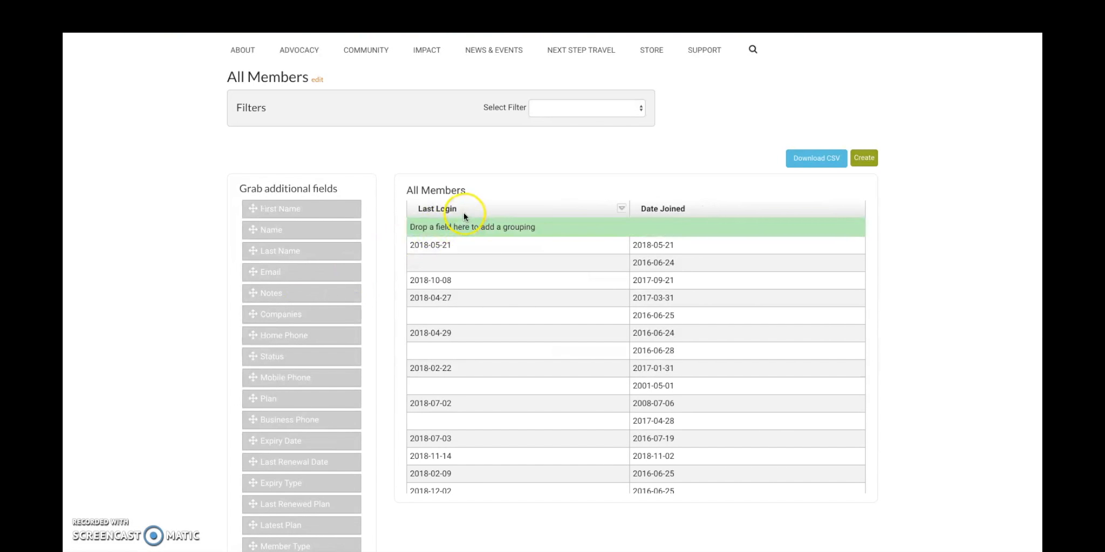
pyautogui.moveTo(345, 211); pyautogui.dragTo(462, 217)
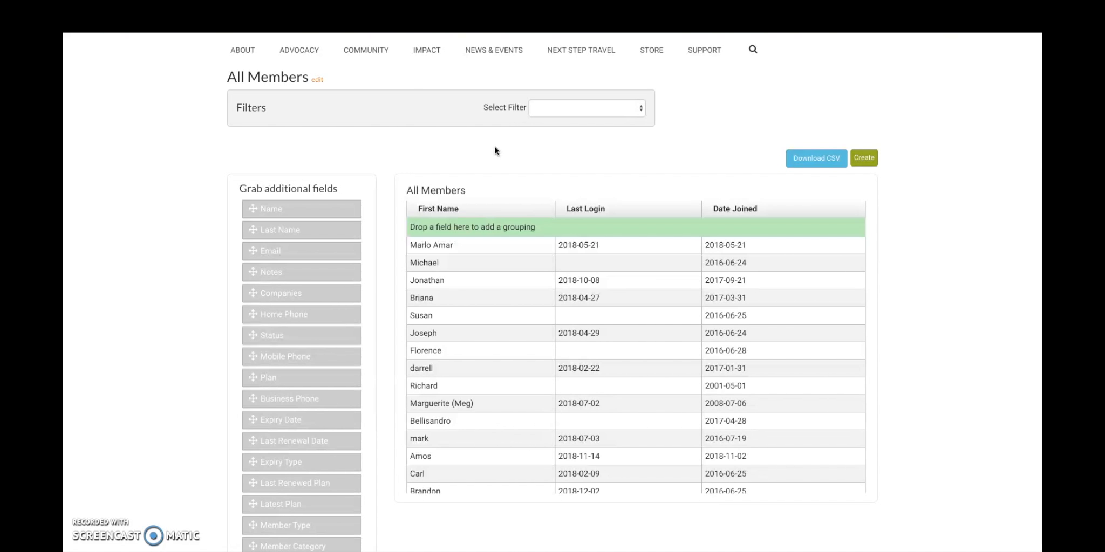
pyautogui.moveTo(406, 190); pyautogui.dragTo(480, 191)
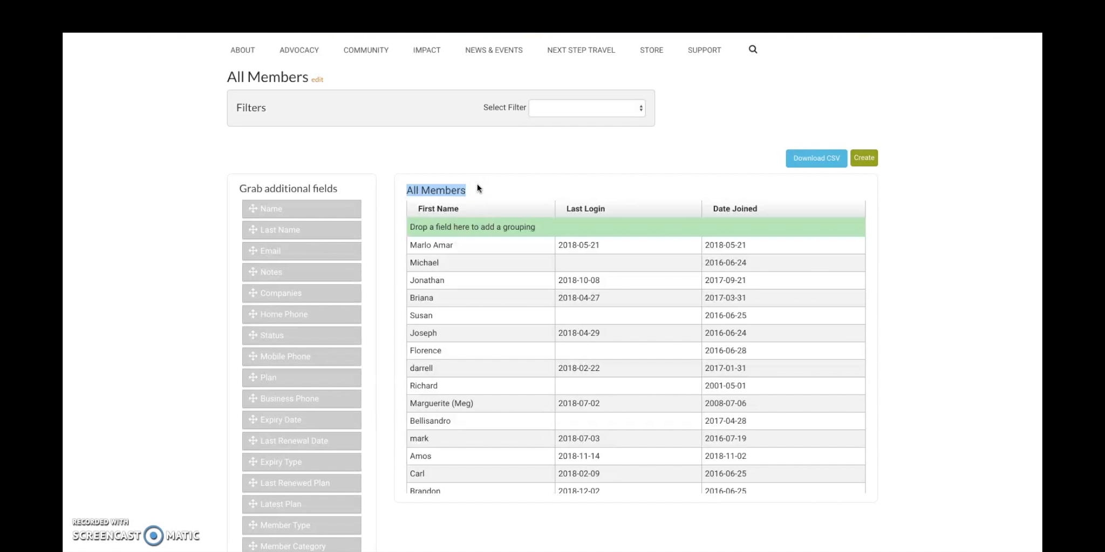
pyautogui.click(476, 184)
pyautogui.click(502, 236)
pyautogui.scroll(-3, 504, 257)
pyautogui.scroll(4, 505, 258)
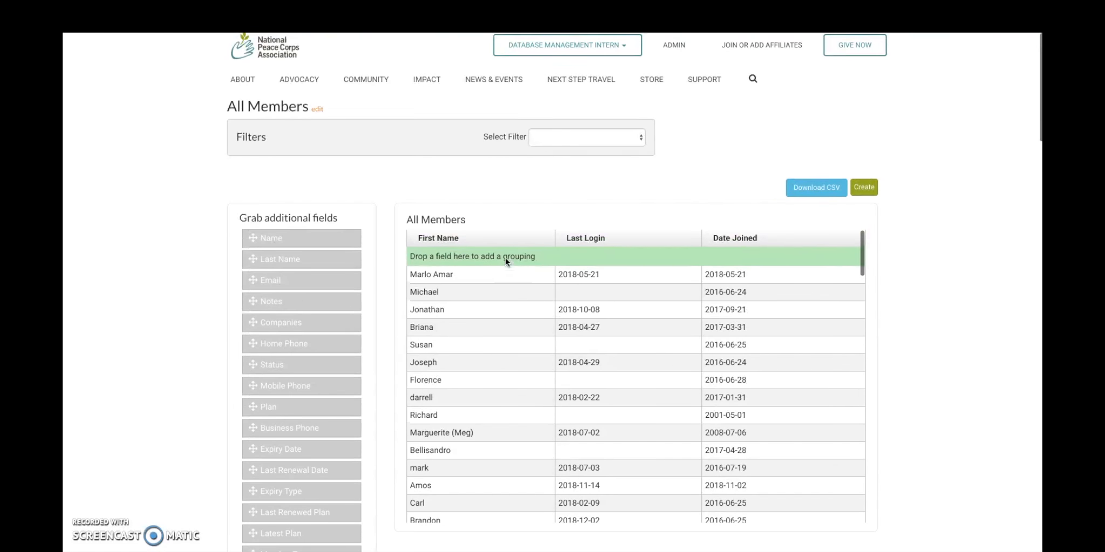
pyautogui.click(433, 199)
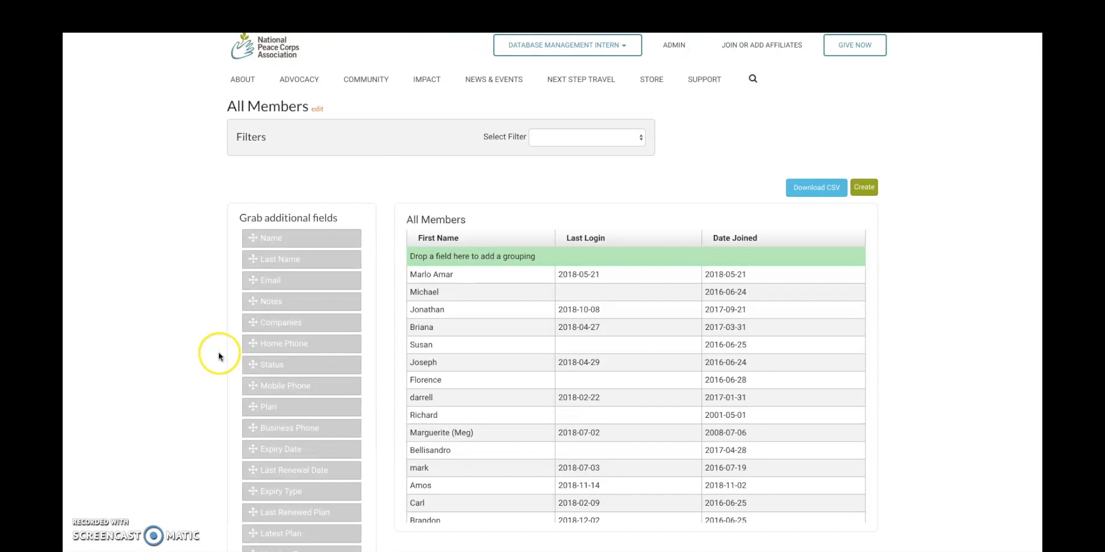
# Group the All Members report by the Status field.
pyautogui.moveTo(289, 365); pyautogui.dragTo(457, 260)
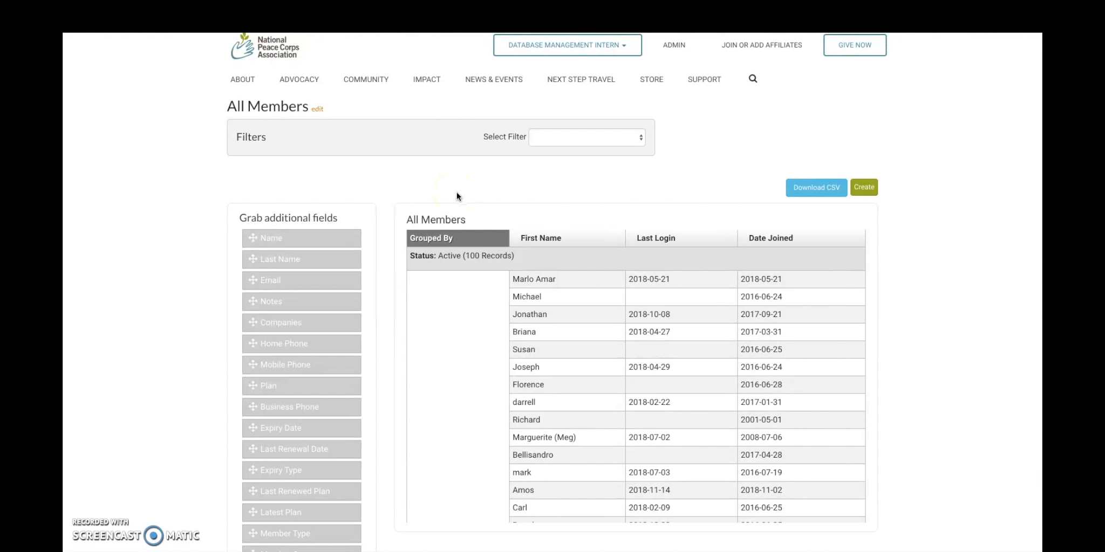
pyautogui.scroll(-2, 586, 381)
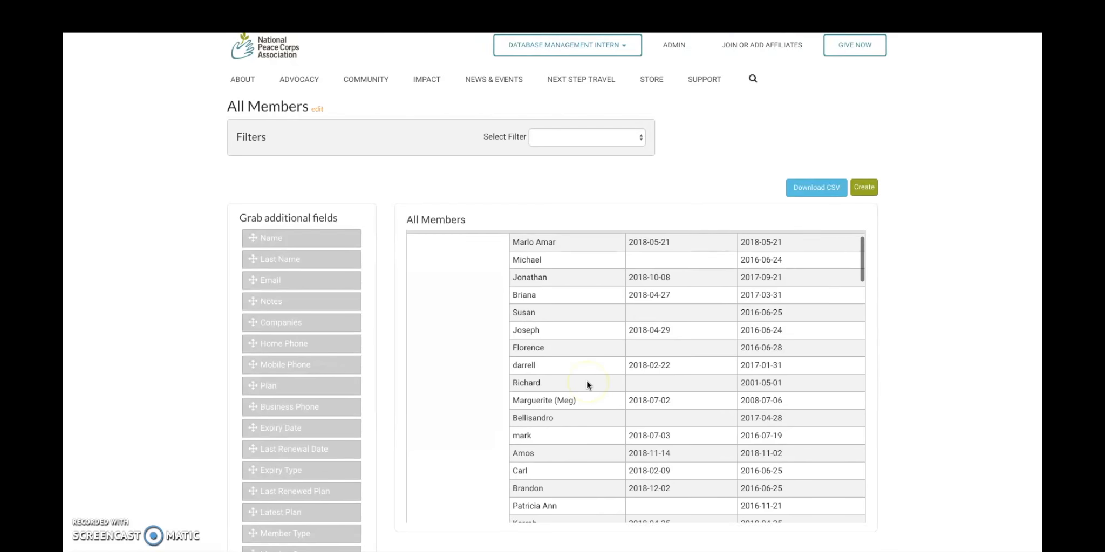
pyautogui.scroll(3, 586, 381)
pyautogui.click(491, 302)
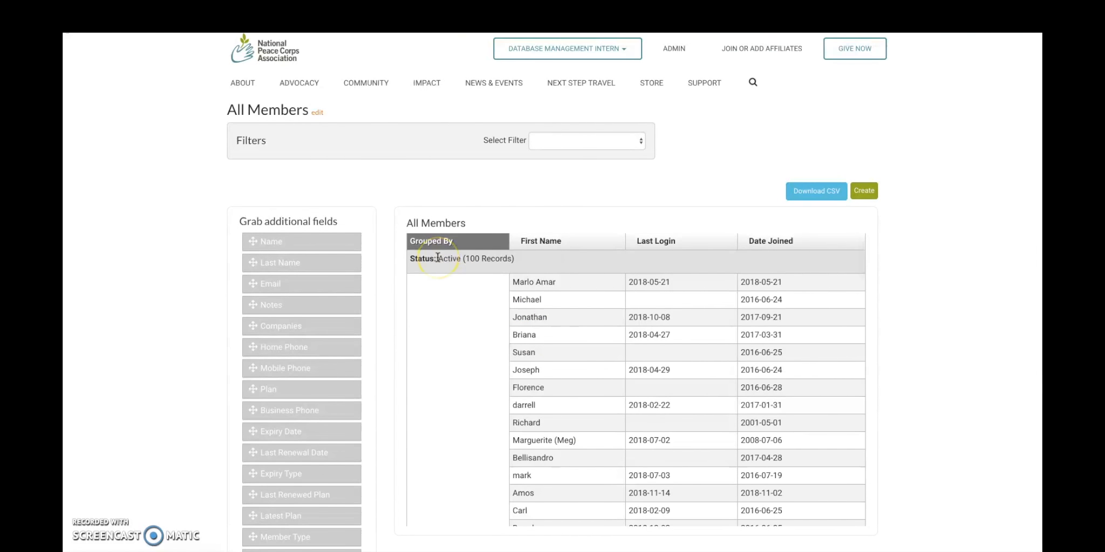
# Examine the member records grouped by Status down to the end of the list.
pyautogui.scroll(-2, 538, 354)
pyautogui.scroll(3, 537, 354)
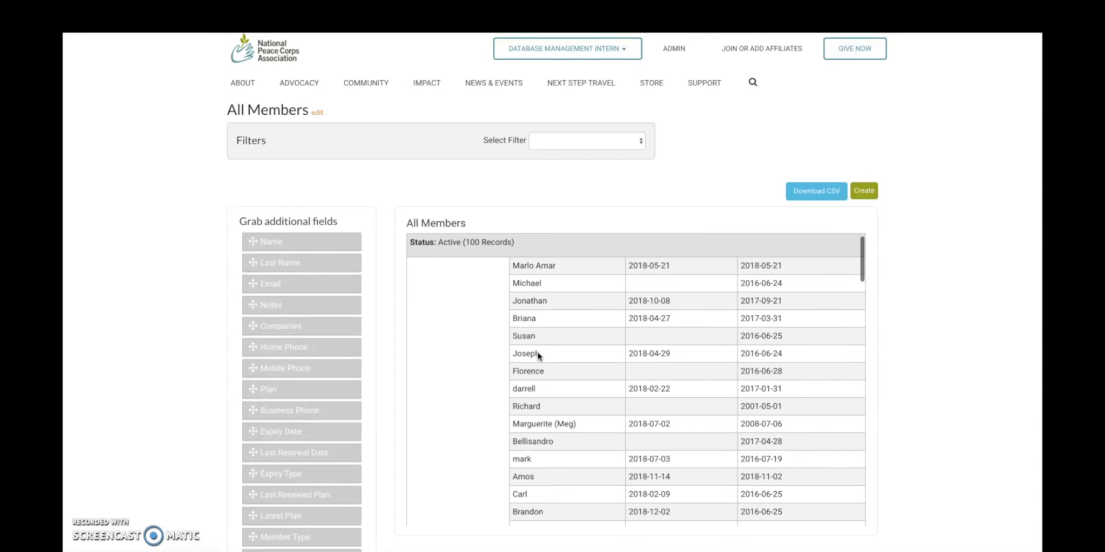
pyautogui.scroll(-10, 536, 352)
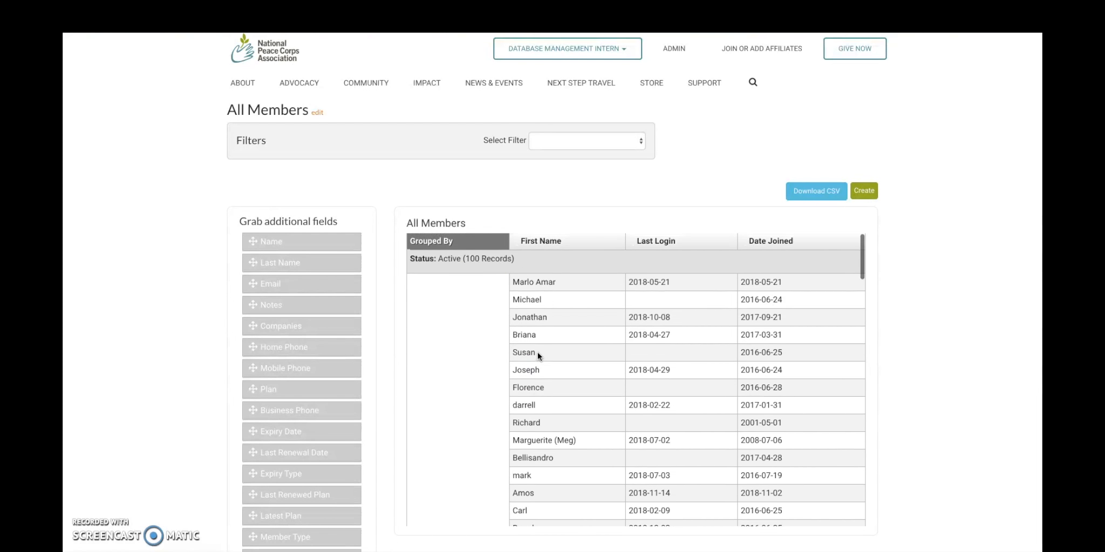
pyautogui.scroll(-15, 537, 352)
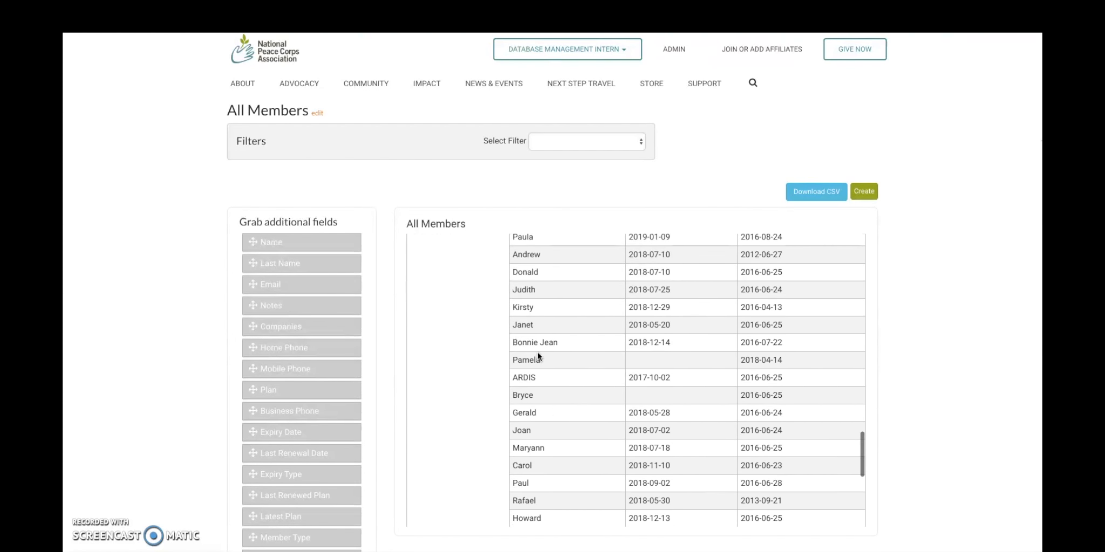
pyautogui.scroll(-3, 536, 352)
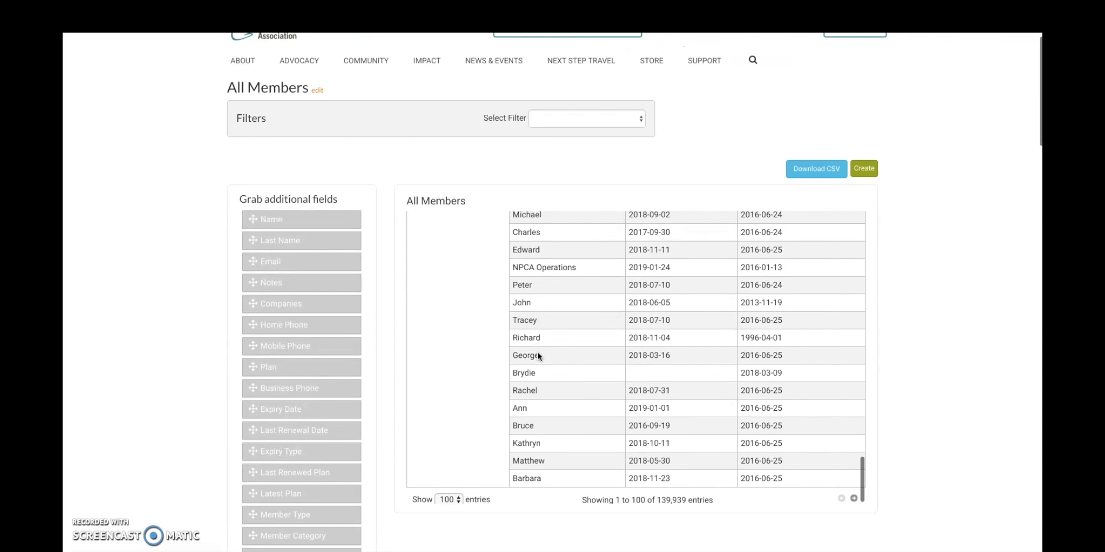
pyautogui.click(673, 471)
pyautogui.scroll(4, 610, 345)
pyautogui.scroll(15, 606, 341)
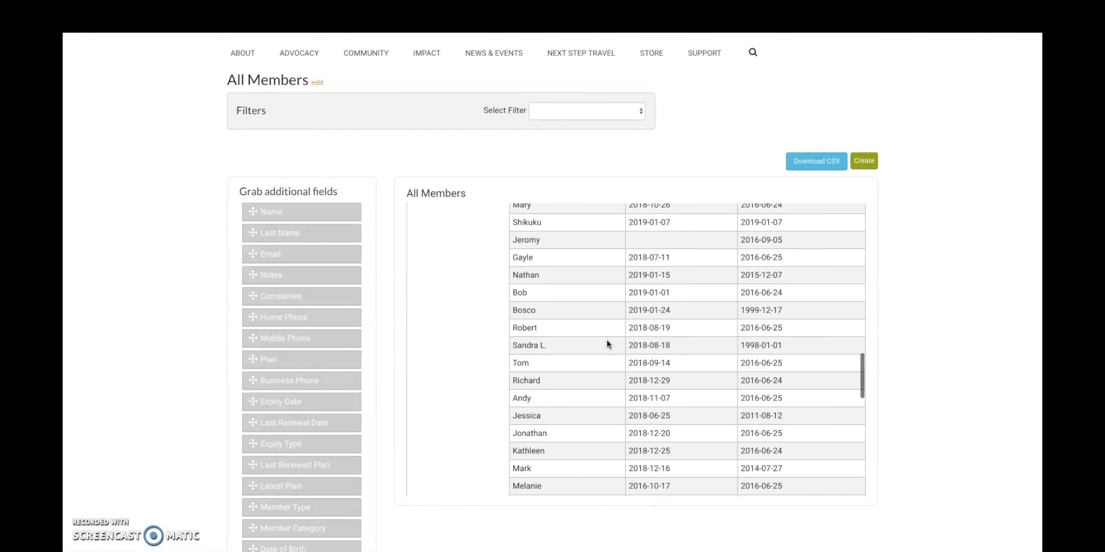
pyautogui.scroll(10, 607, 343)
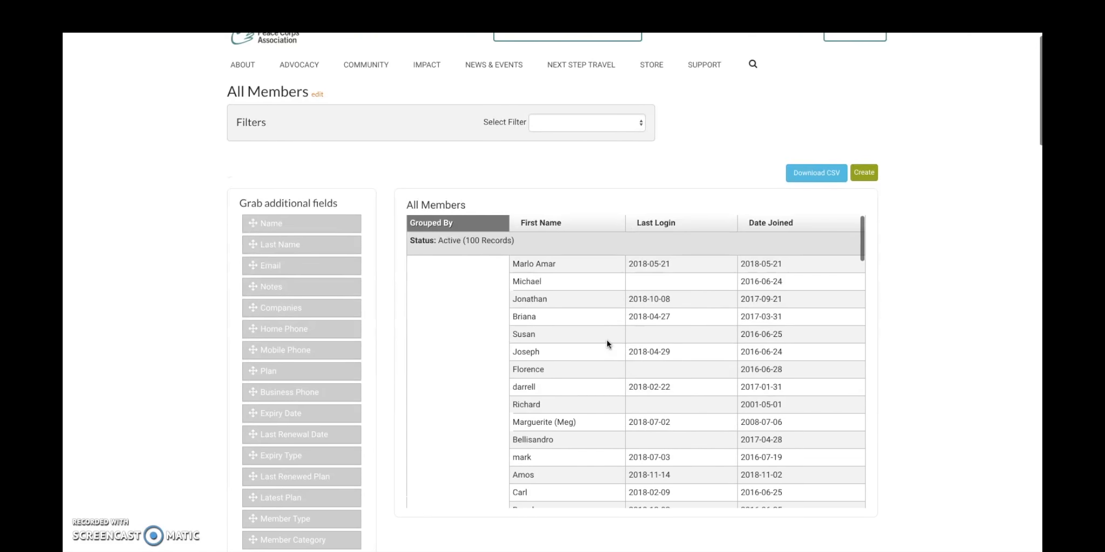
pyautogui.click(589, 340)
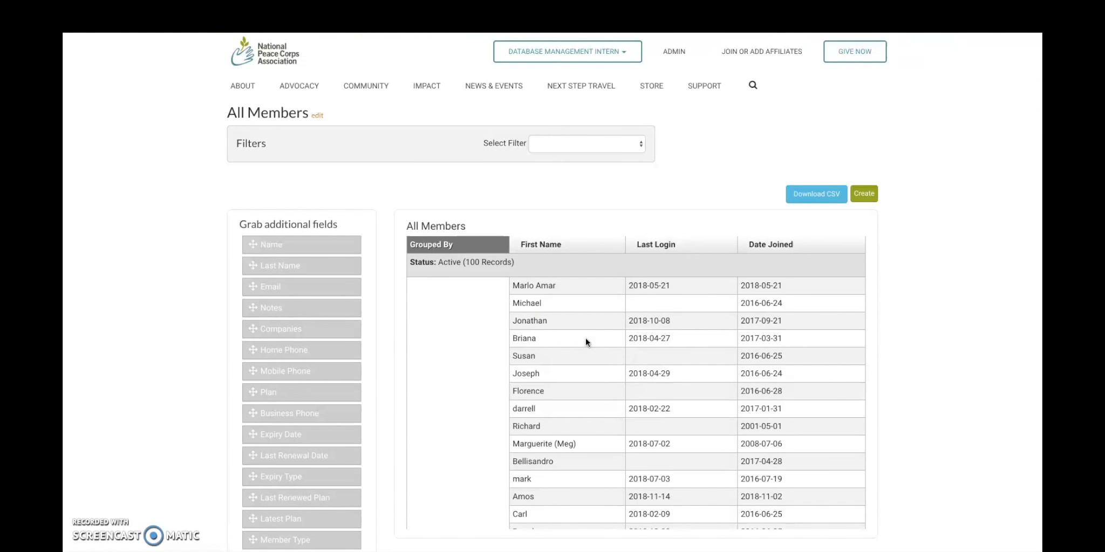
# Remove the Status grouping so that Status is an ordinary column in front of First Name.
pyautogui.moveTo(416, 246)
pyautogui.click(501, 244)
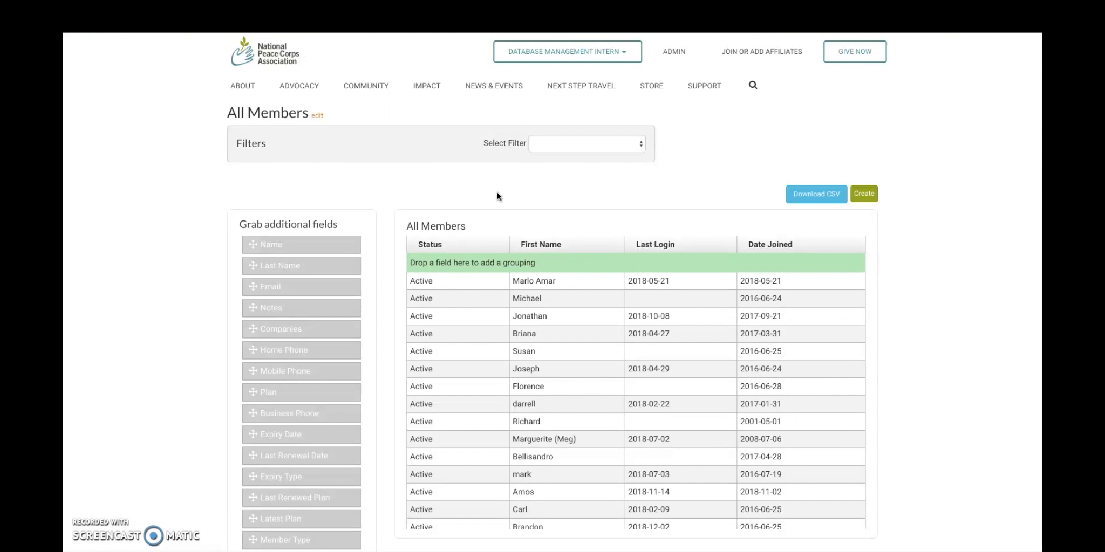
pyautogui.scroll(-1, 454, 372)
pyautogui.scroll(1, 454, 372)
pyautogui.scroll(-3, 454, 372)
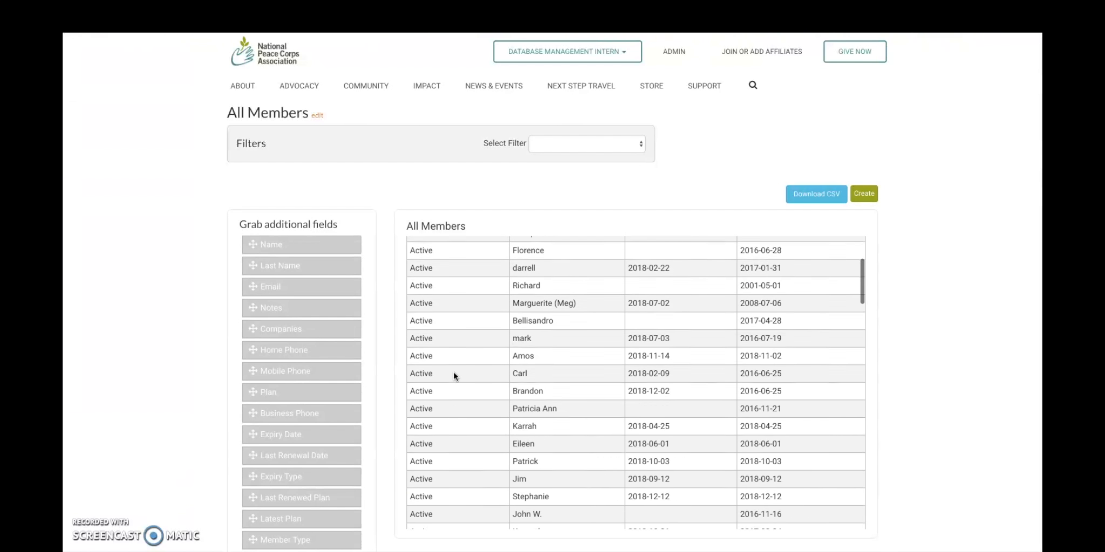
pyautogui.scroll(3, 454, 373)
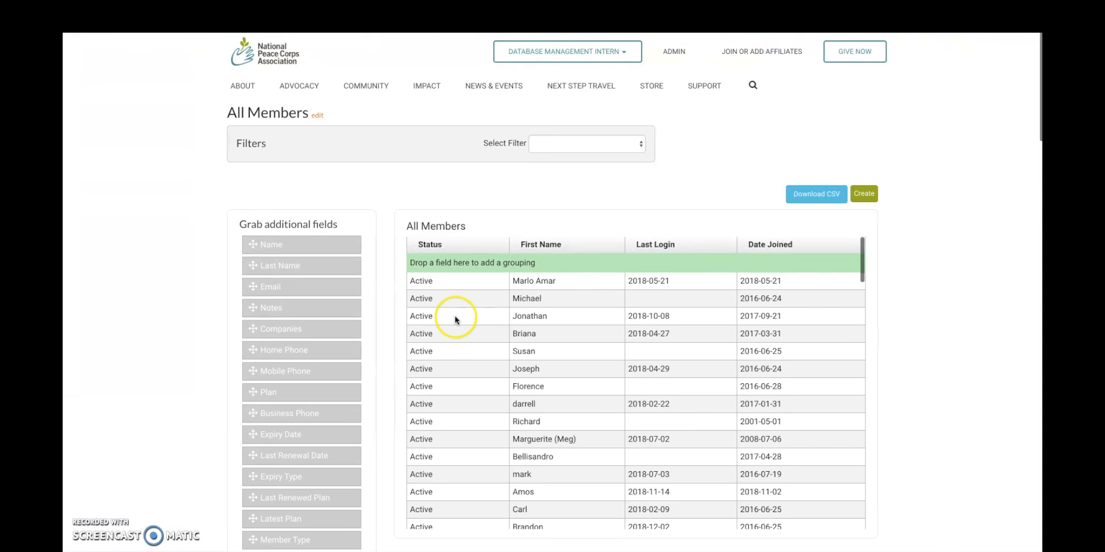
# Remove the Status column from the All Members report.
pyautogui.scroll(-2, 455, 316)
pyautogui.scroll(-2, 431, 388)
pyautogui.scroll(-1, 426, 469)
pyautogui.scroll(1, 429, 473)
pyautogui.scroll(3, 429, 473)
pyautogui.moveTo(435, 246); pyautogui.dragTo(313, 286)
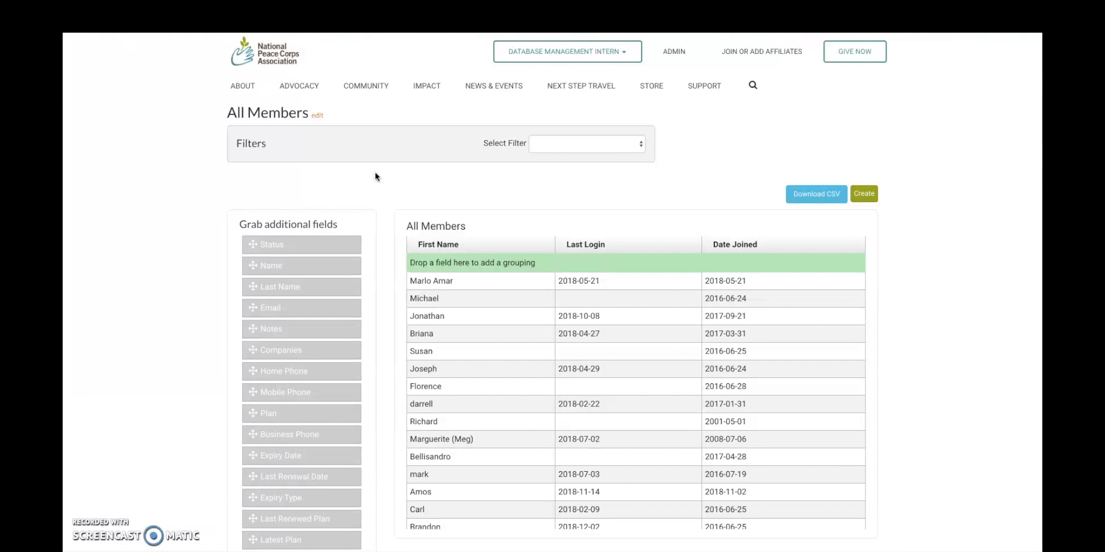
# Check the total number of entries given below the unfiltered All Members list.
pyautogui.scroll(-15, 511, 368)
pyautogui.scroll(-7, 511, 369)
pyautogui.click(657, 395)
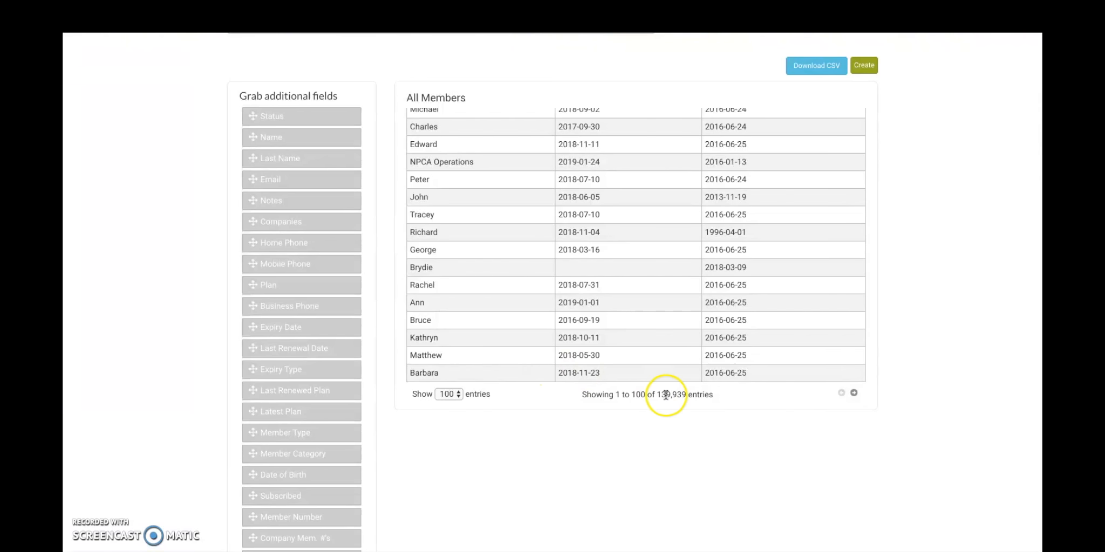
pyautogui.moveTo(658, 394); pyautogui.dragTo(720, 394)
pyautogui.click(719, 445)
pyautogui.scroll(5, 718, 445)
pyautogui.scroll(20, 718, 443)
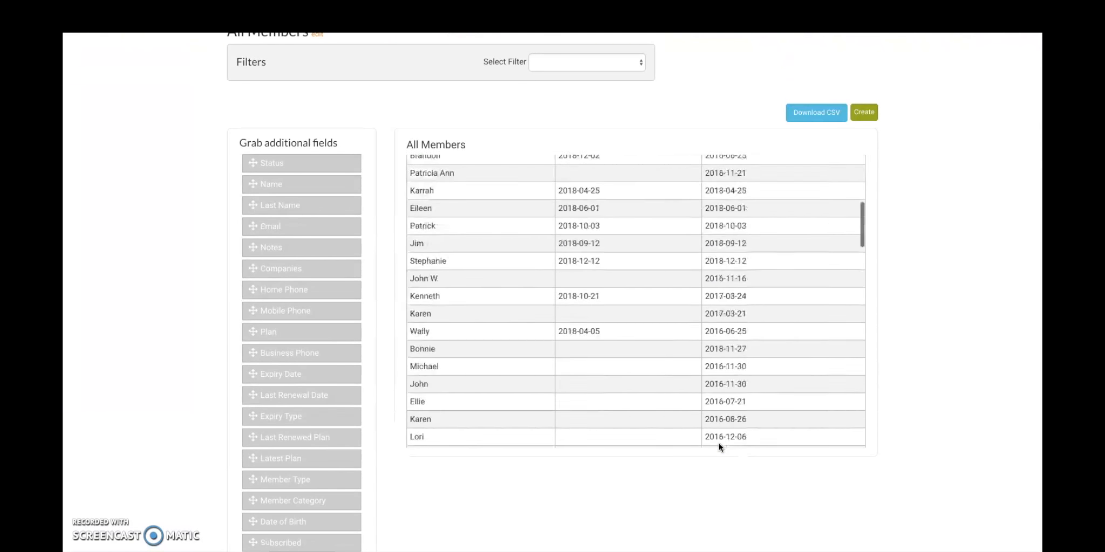
pyautogui.click(720, 424)
# Filter the All Members report to records whose Country of Service contains "morocco".
pyautogui.click(625, 146)
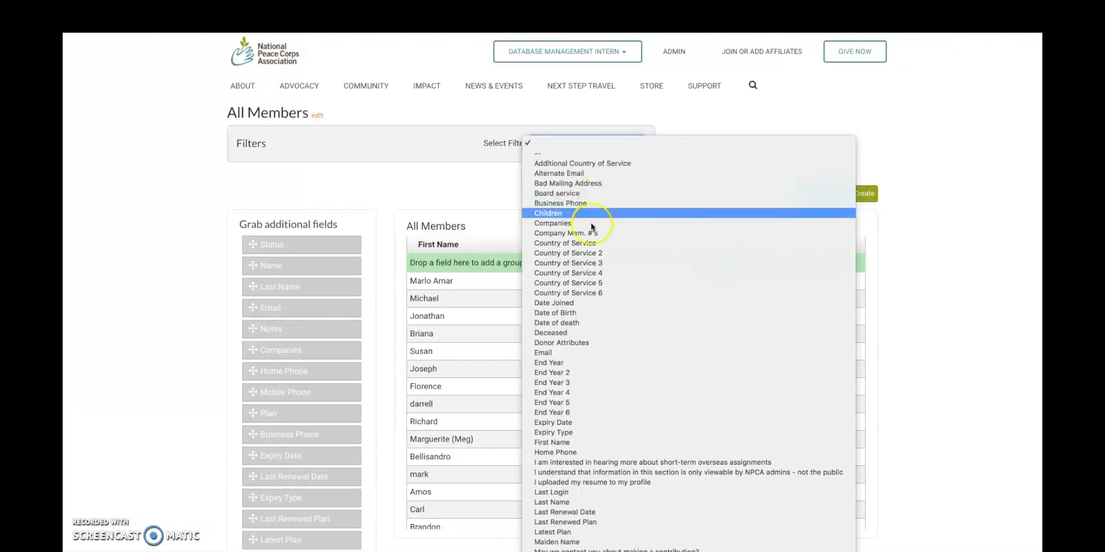
pyautogui.click(589, 244)
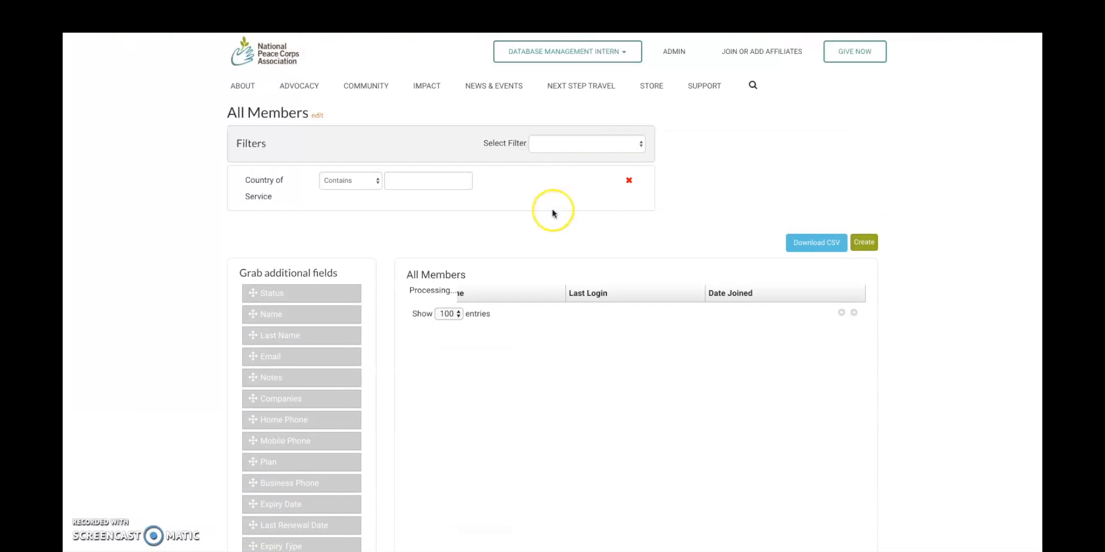
pyautogui.click(452, 183)
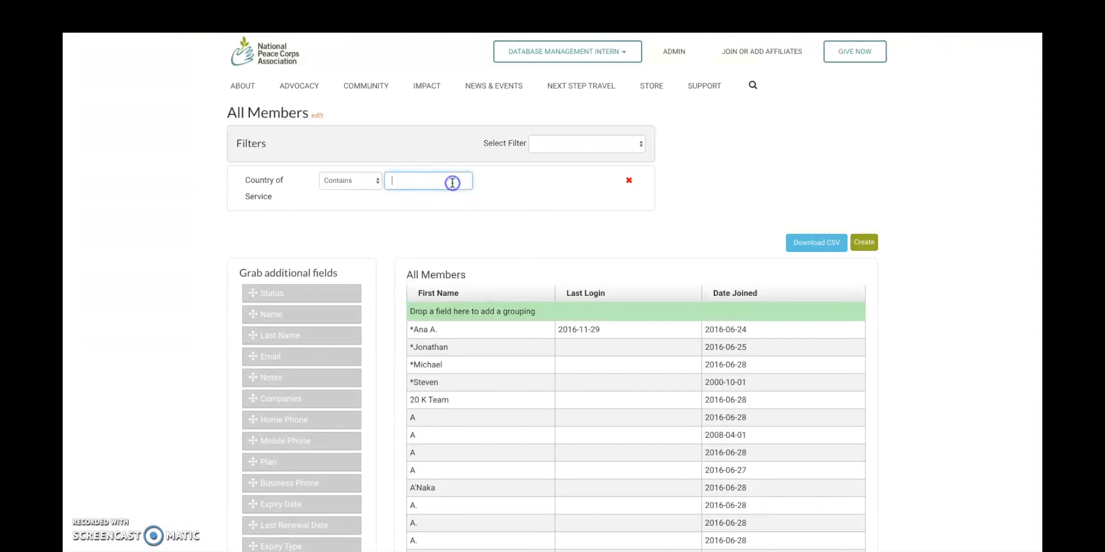
pyautogui.write('morocco')
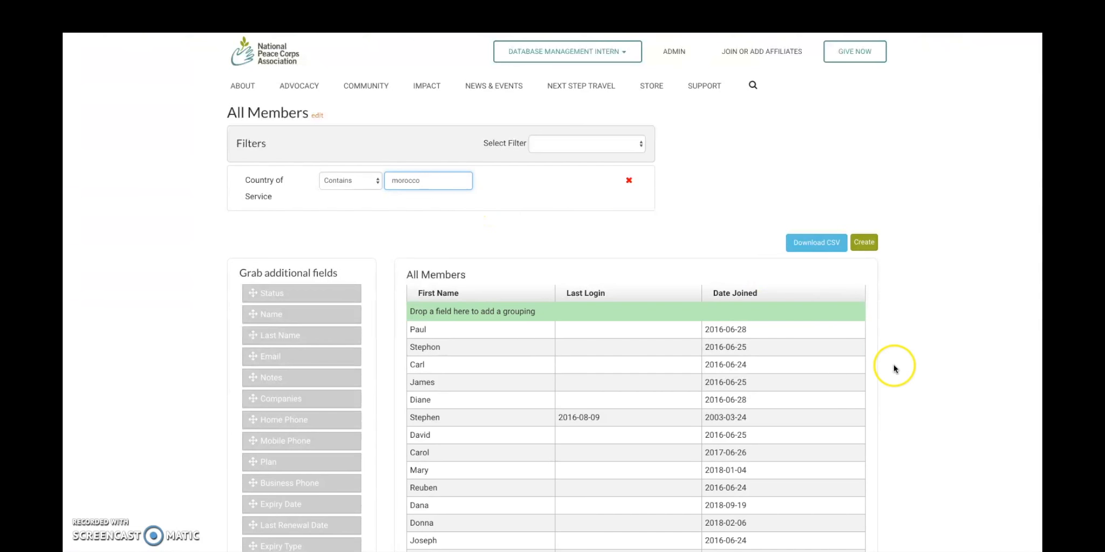
# Examine the member records filtered by Country of Service and check the entry total below the list.
pyautogui.scroll(-2, 934, 373)
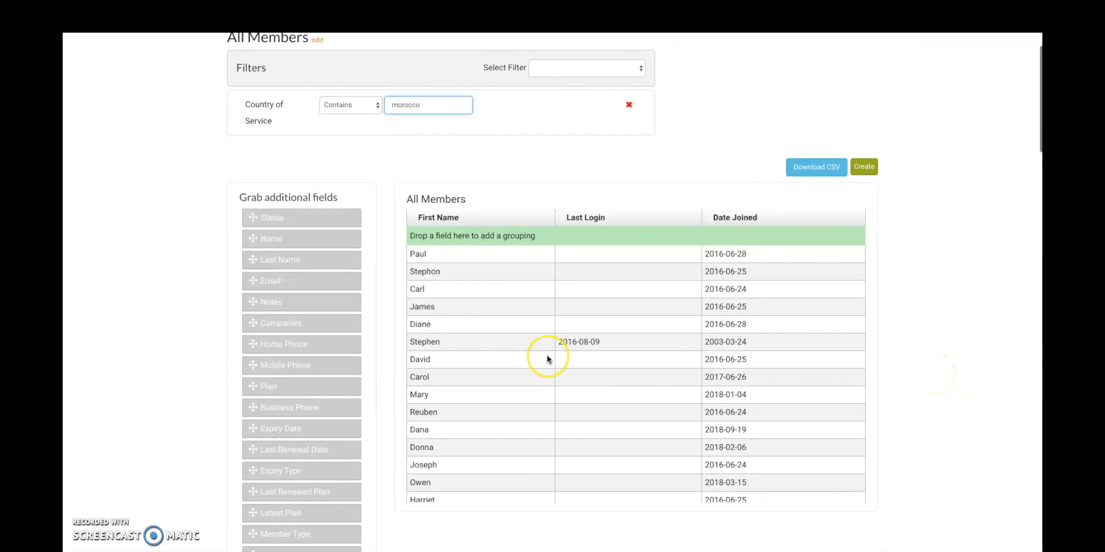
pyautogui.scroll(-1, 546, 355)
pyautogui.scroll(1, 546, 355)
pyautogui.scroll(1, 546, 355)
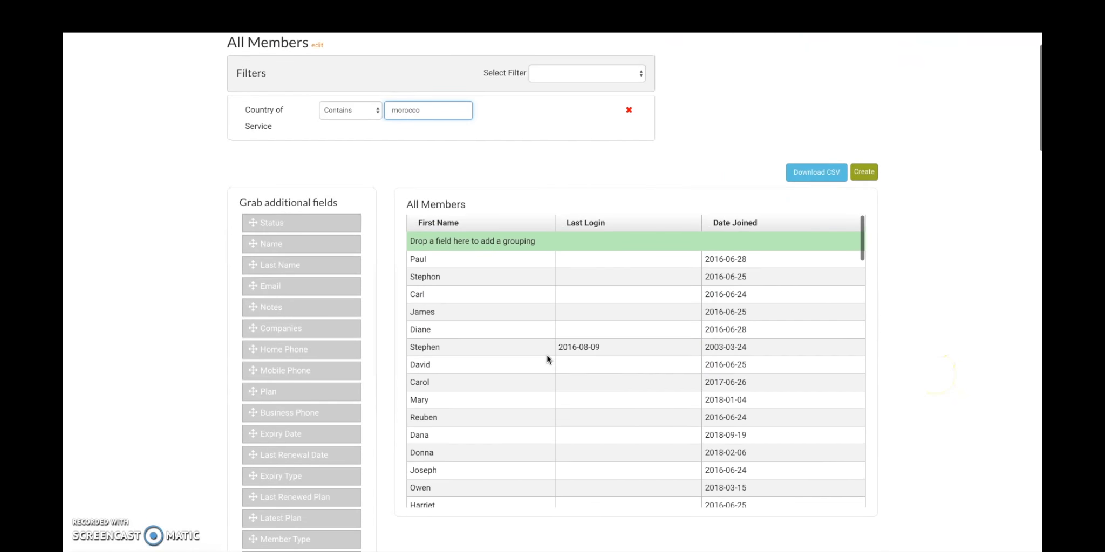
pyautogui.scroll(-5, 547, 355)
pyautogui.scroll(-15, 547, 355)
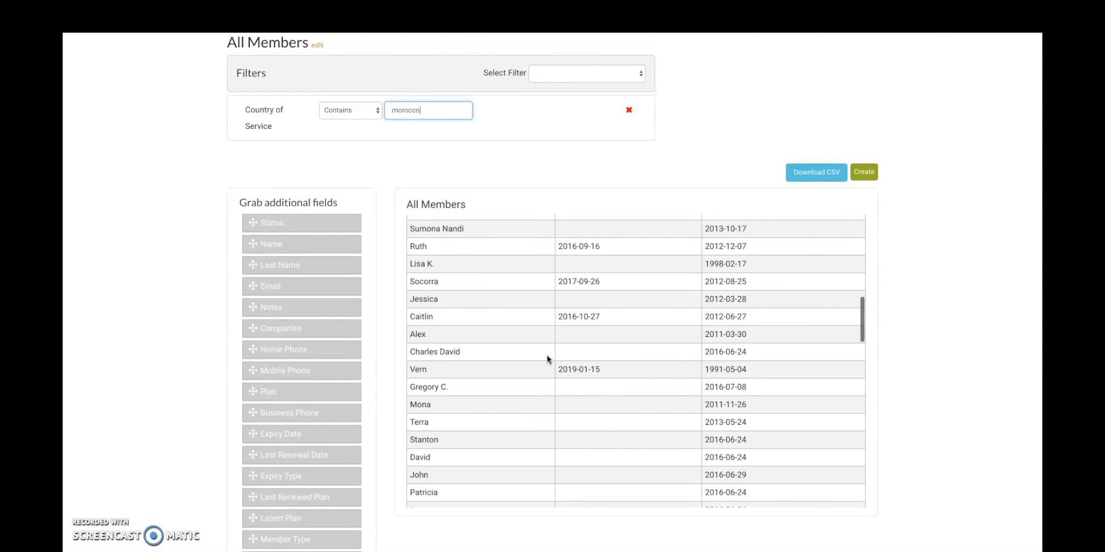
pyautogui.scroll(-6, 546, 355)
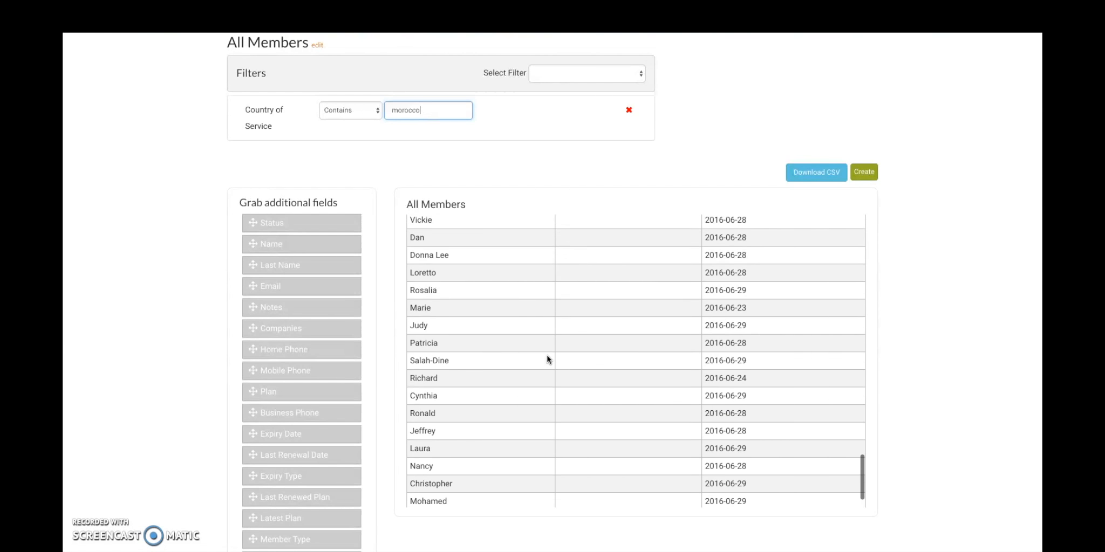
pyautogui.moveTo(662, 439); pyautogui.dragTo(681, 438)
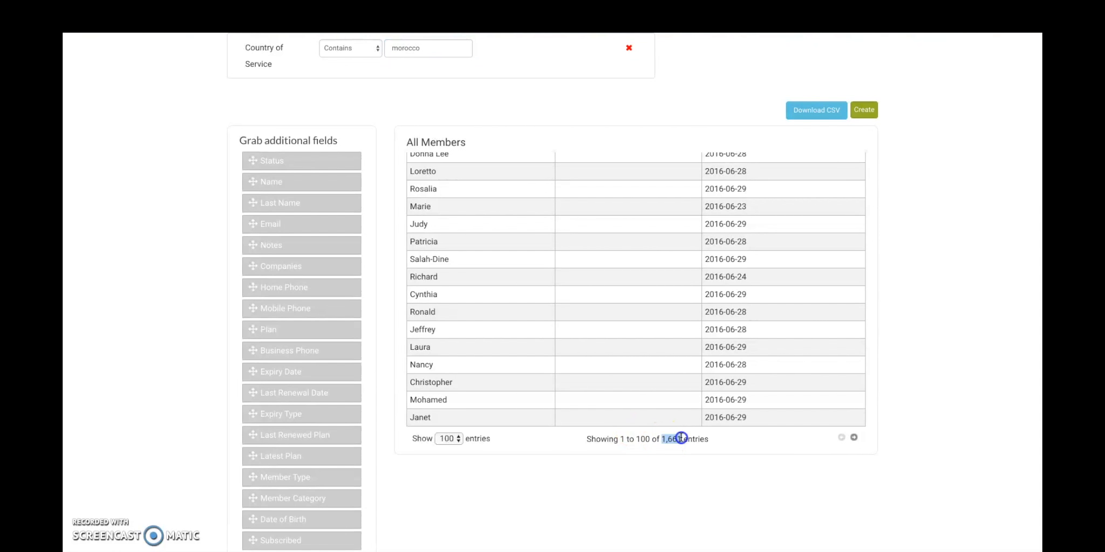
pyautogui.click(681, 438)
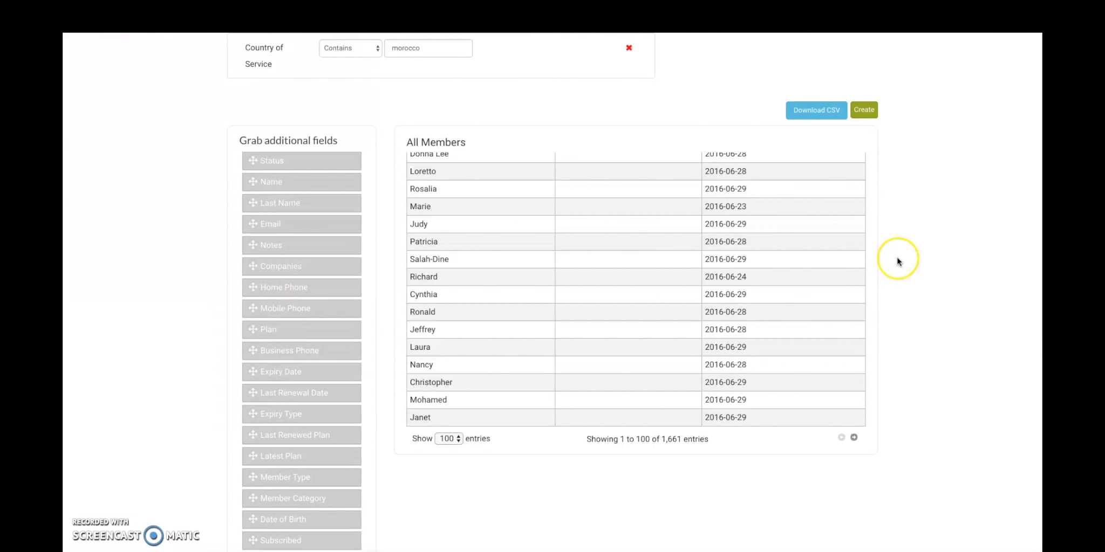
pyautogui.scroll(3, 896, 257)
pyautogui.scroll(4, 766, 344)
pyautogui.scroll(10, 765, 343)
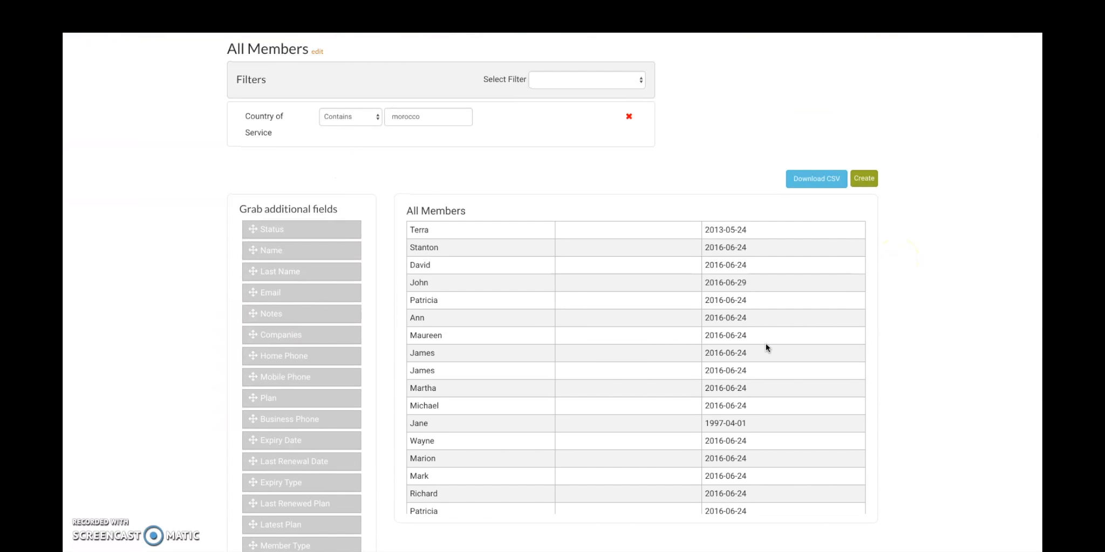
pyautogui.scroll(-10, 766, 345)
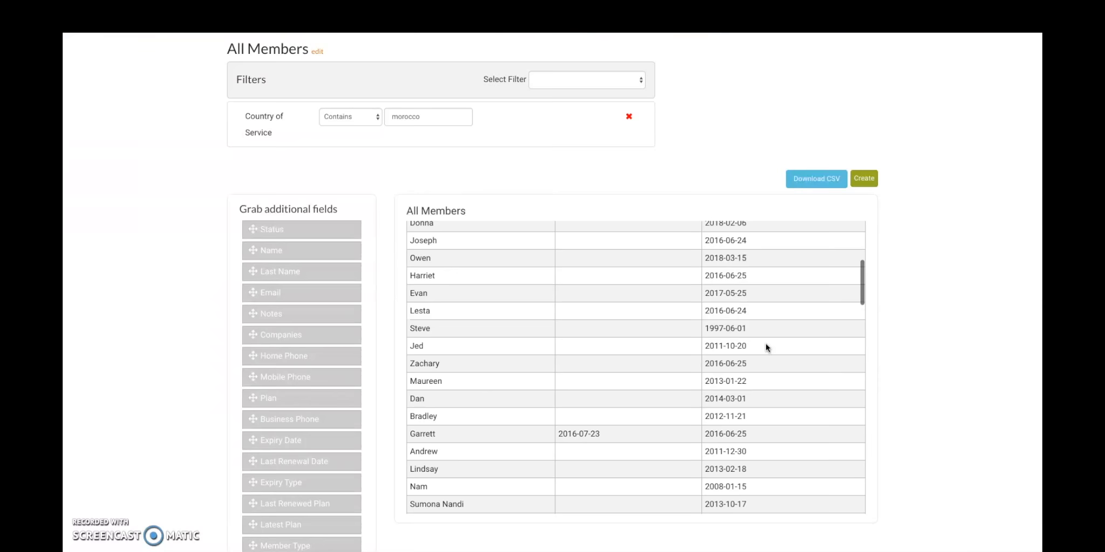
# Sort the filtered member list by First Name in descending order.
pyautogui.scroll(3, 765, 344)
pyautogui.click(799, 348)
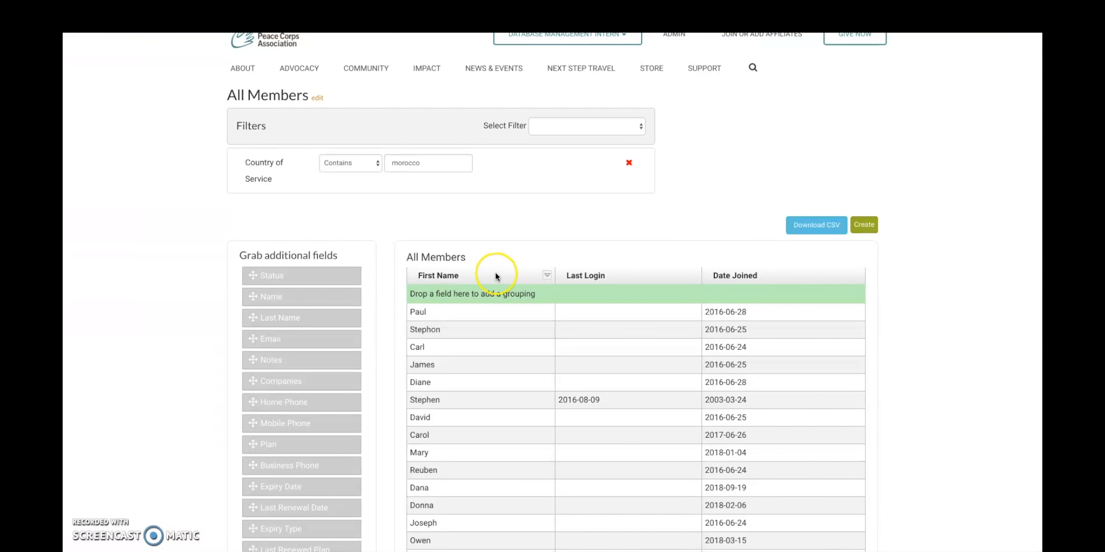
pyautogui.click(546, 275)
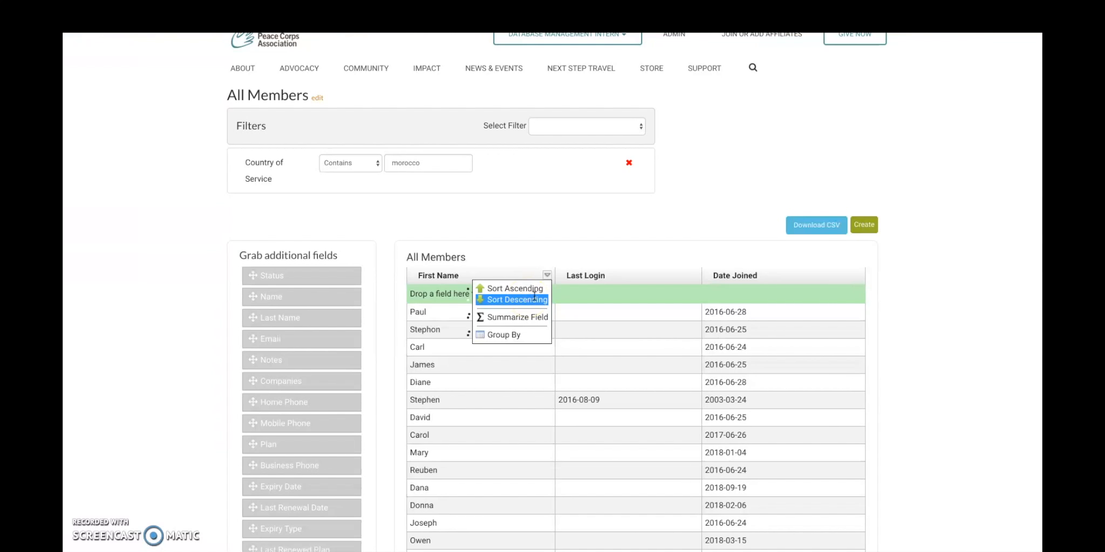
pyautogui.click(534, 298)
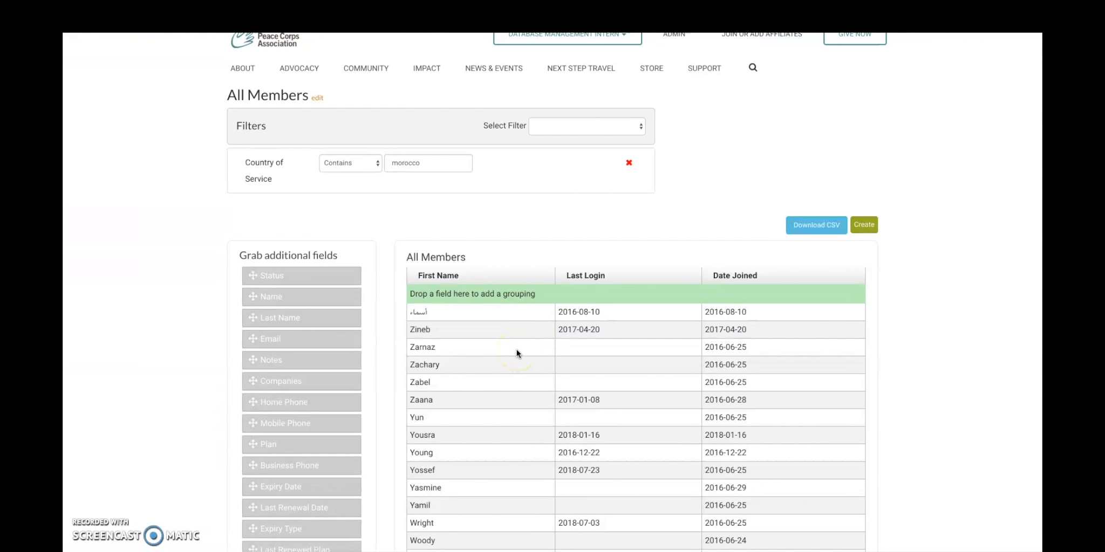
# Examine the order of the First Name column and the matching login dates in the sorted list.
pyautogui.scroll(-1, 517, 351)
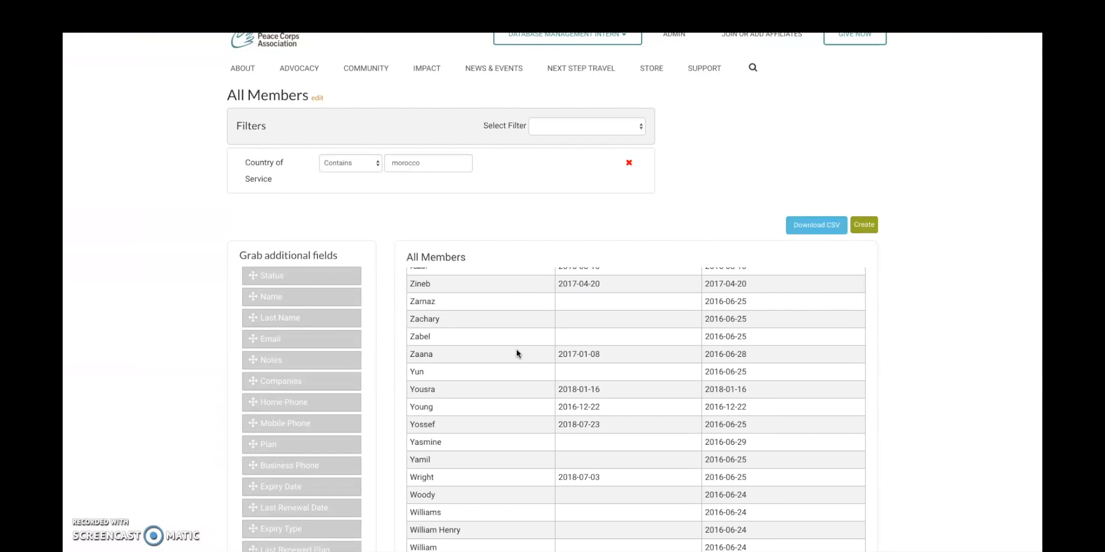
pyautogui.scroll(-1, 516, 354)
pyautogui.scroll(1, 516, 354)
pyautogui.scroll(-1, 517, 354)
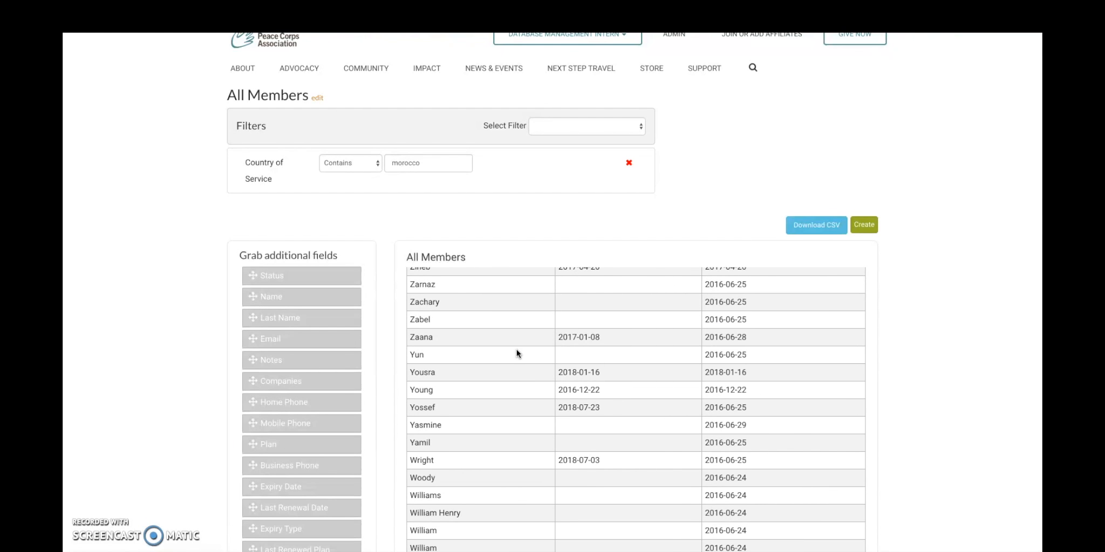
pyautogui.scroll(-1, 516, 354)
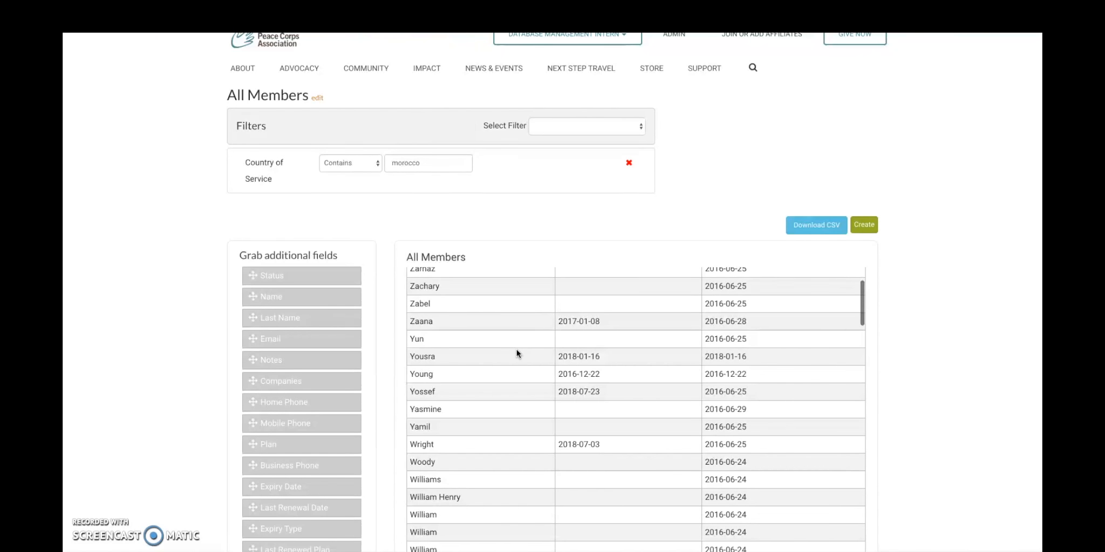
pyautogui.scroll(1, 516, 354)
pyautogui.scroll(1, 517, 349)
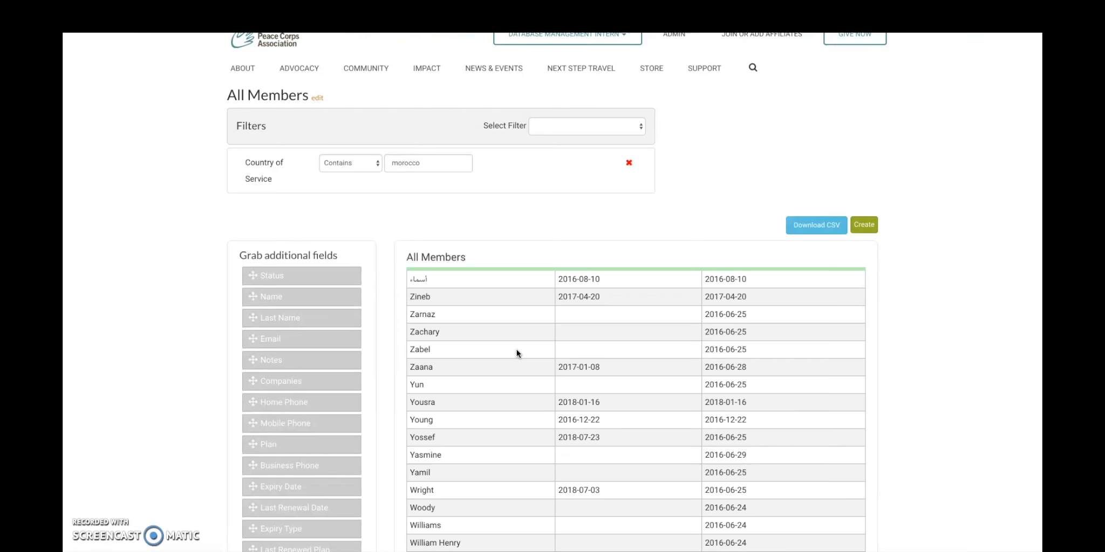
pyautogui.scroll(-3, 516, 349)
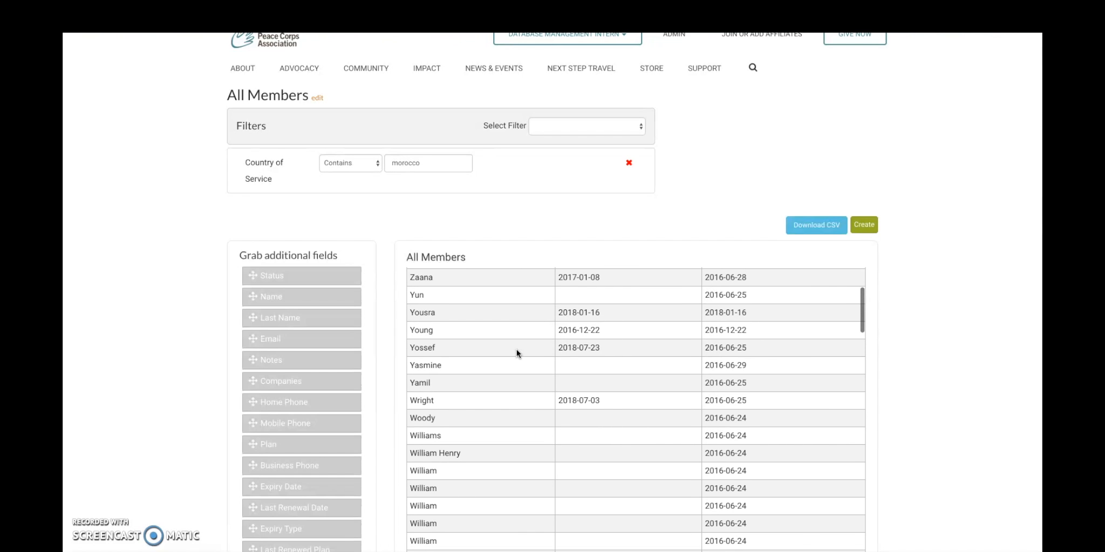
pyautogui.scroll(-3, 516, 351)
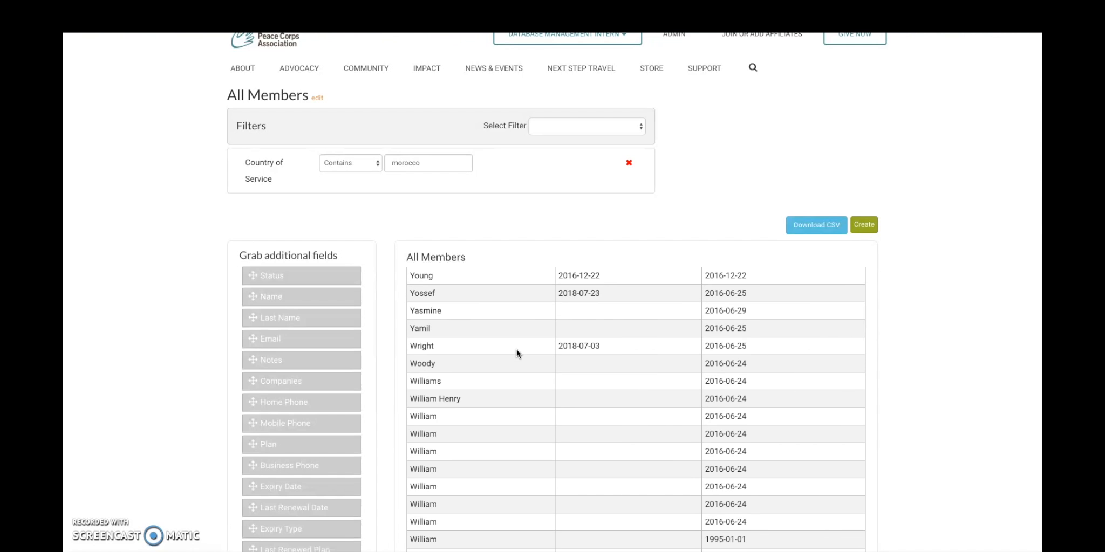
pyautogui.scroll(-3, 516, 354)
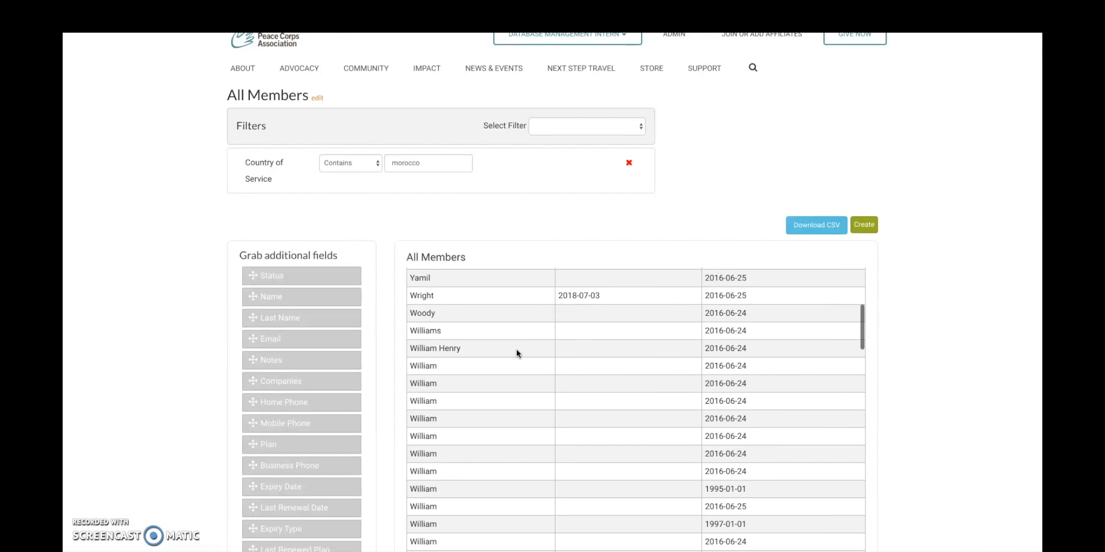
pyautogui.scroll(-2, 516, 354)
pyautogui.scroll(-3, 516, 354)
pyautogui.scroll(6, 516, 354)
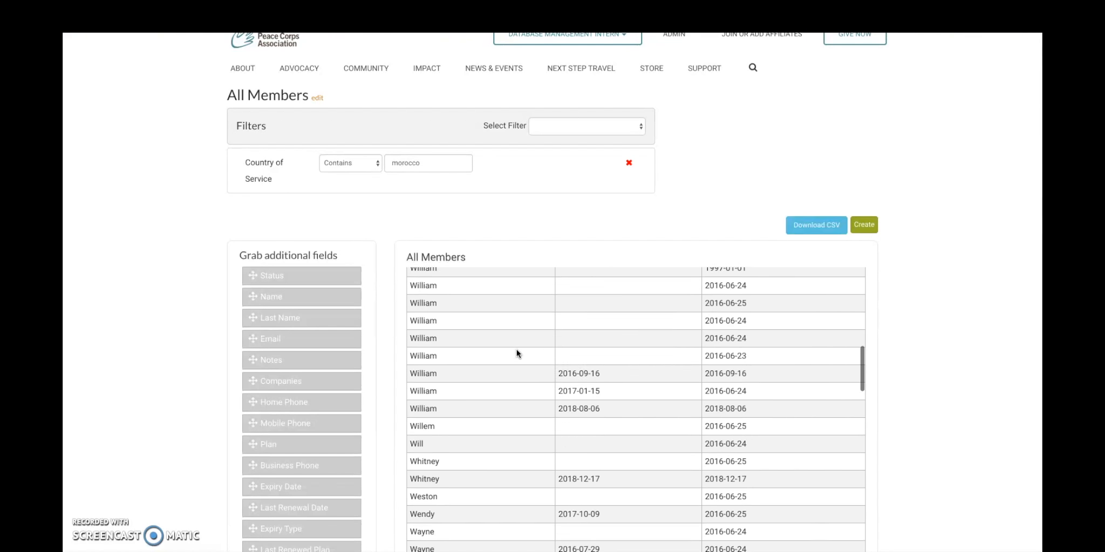
pyautogui.scroll(4, 516, 354)
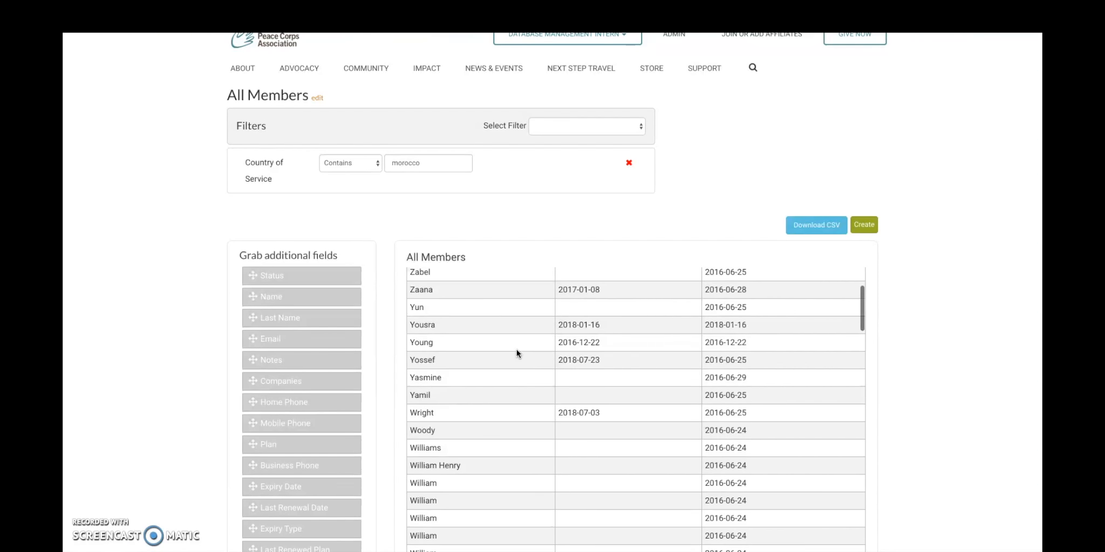
pyautogui.scroll(3, 517, 354)
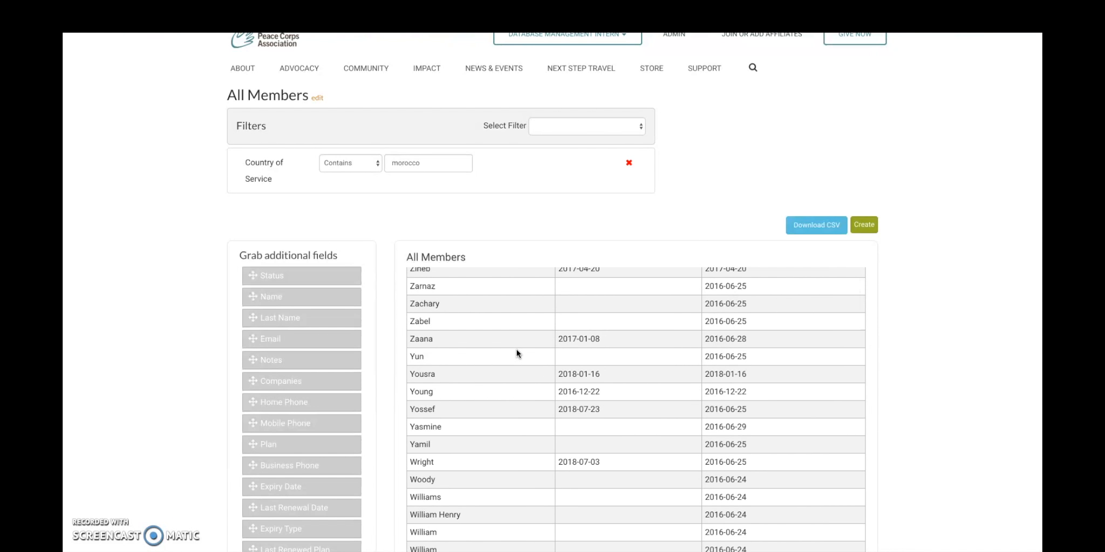
pyautogui.scroll(5, 517, 352)
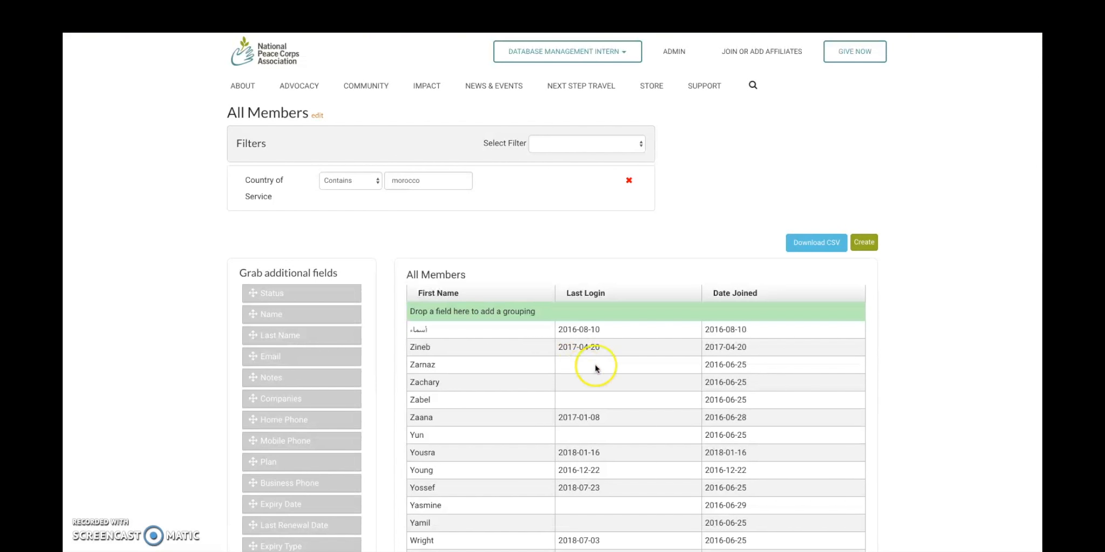
# Create a new report from the filtered and sorted list, named "Test Report".
pyautogui.click(864, 244)
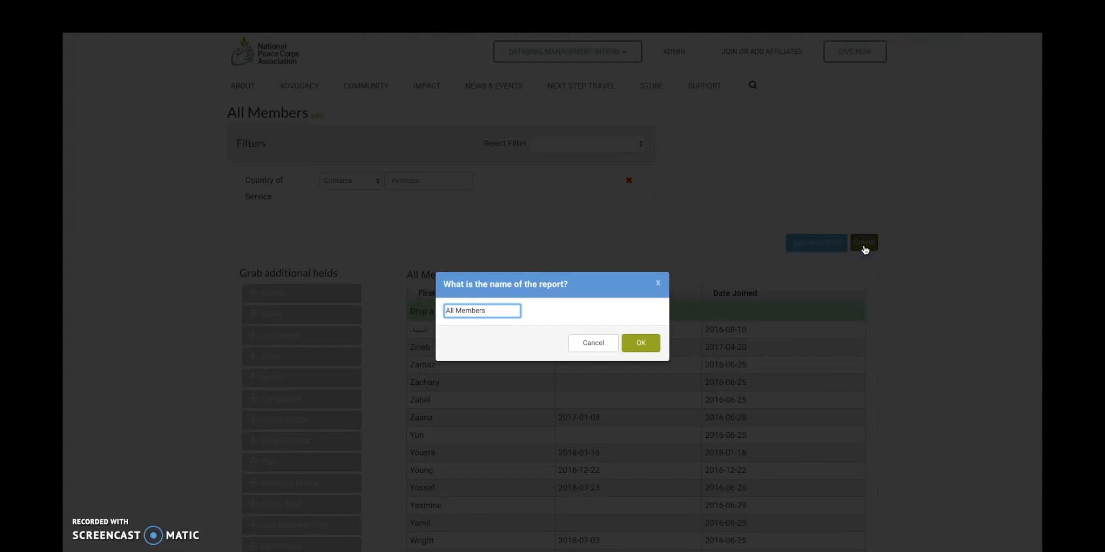
pyautogui.moveTo(512, 307); pyautogui.dragTo(444, 309)
pyautogui.write('Test Report')
pyautogui.click(641, 343)
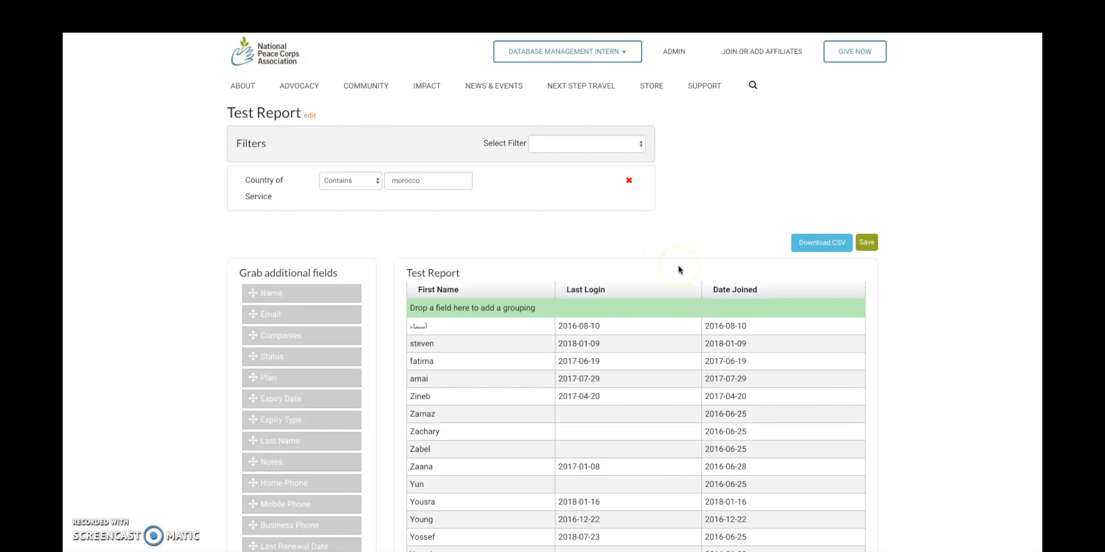
# Add the Status field as a column in front of First Name in Test Report and save the report.
pyautogui.click(308, 357)
pyautogui.moveTo(308, 357); pyautogui.dragTo(457, 289)
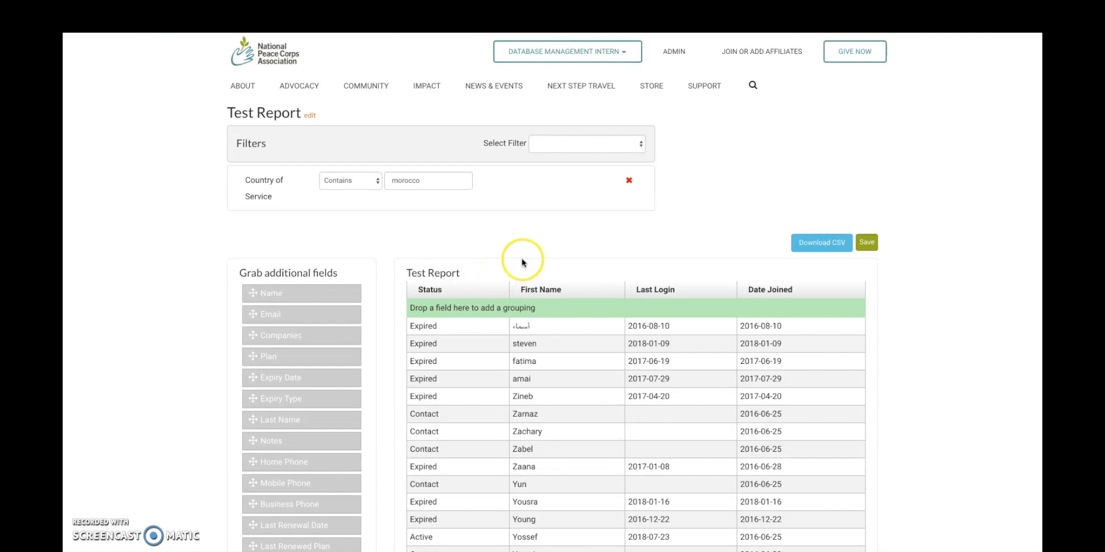
pyautogui.click(874, 243)
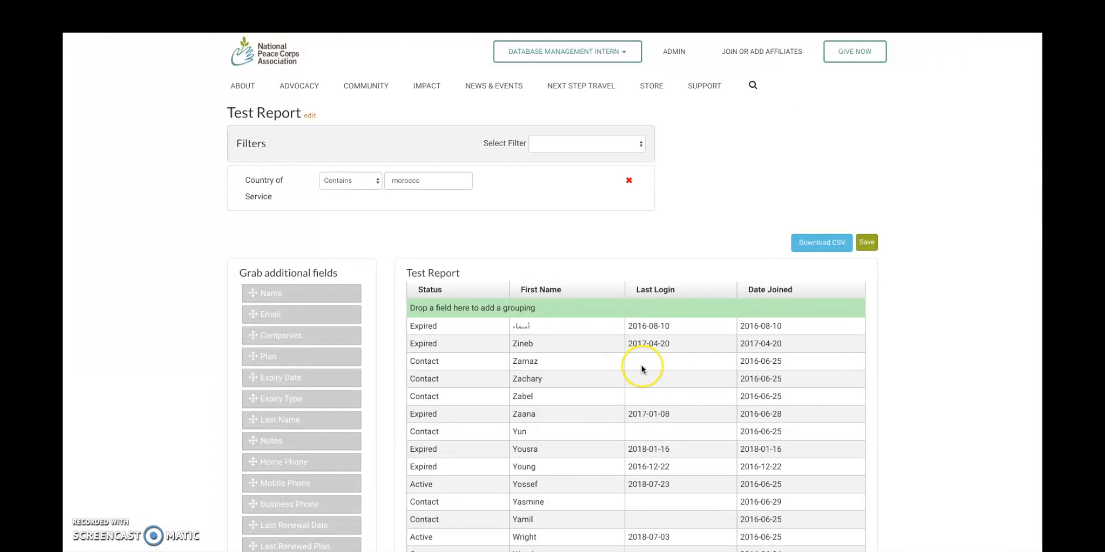
pyautogui.scroll(-20, 683, 380)
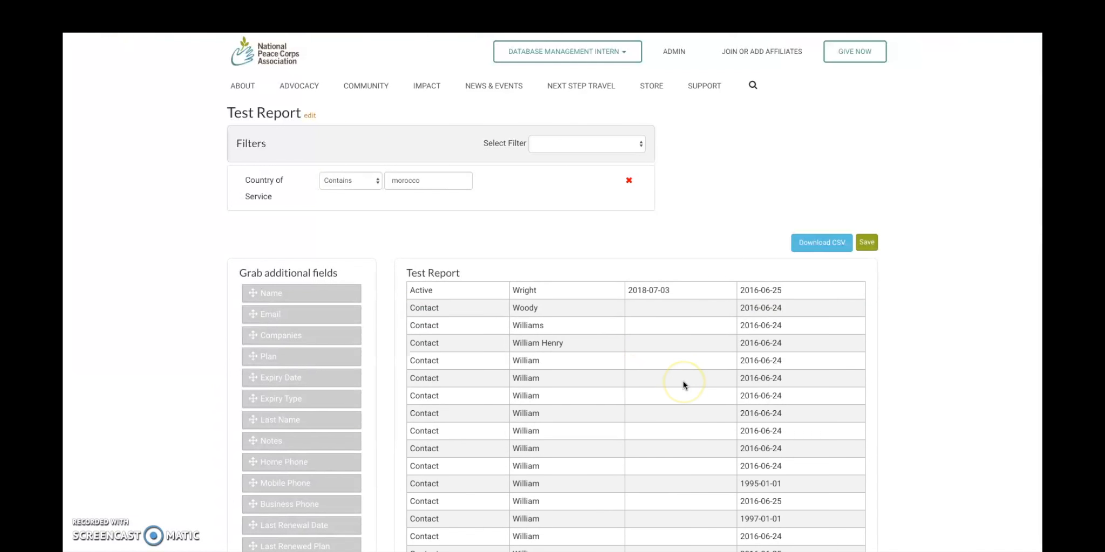
pyautogui.scroll(-4, 683, 381)
pyautogui.scroll(-3, 683, 381)
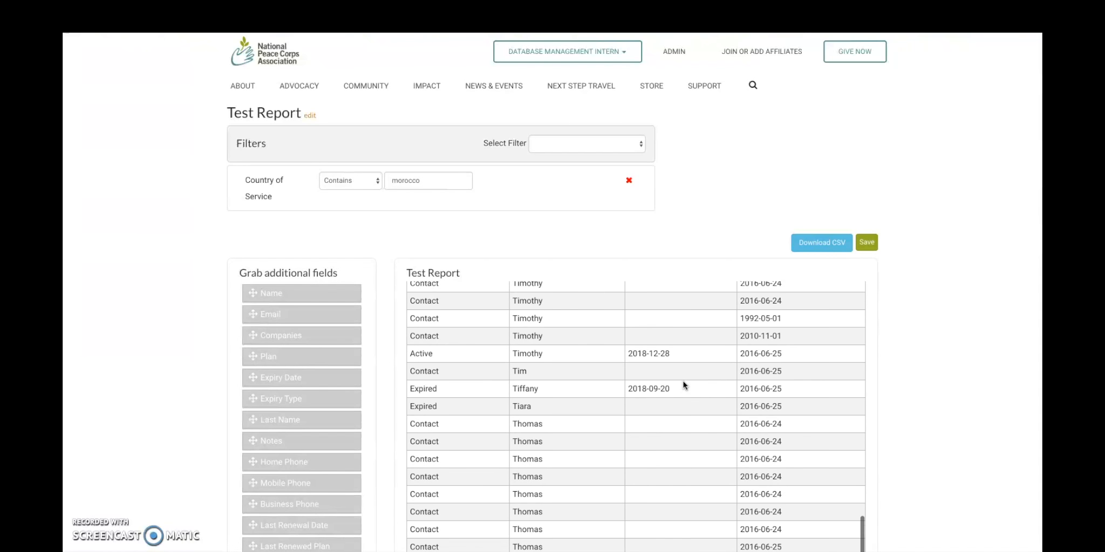
# Check the total number of entries given below the last row of the Test Report table.
pyautogui.scroll(-3, 683, 381)
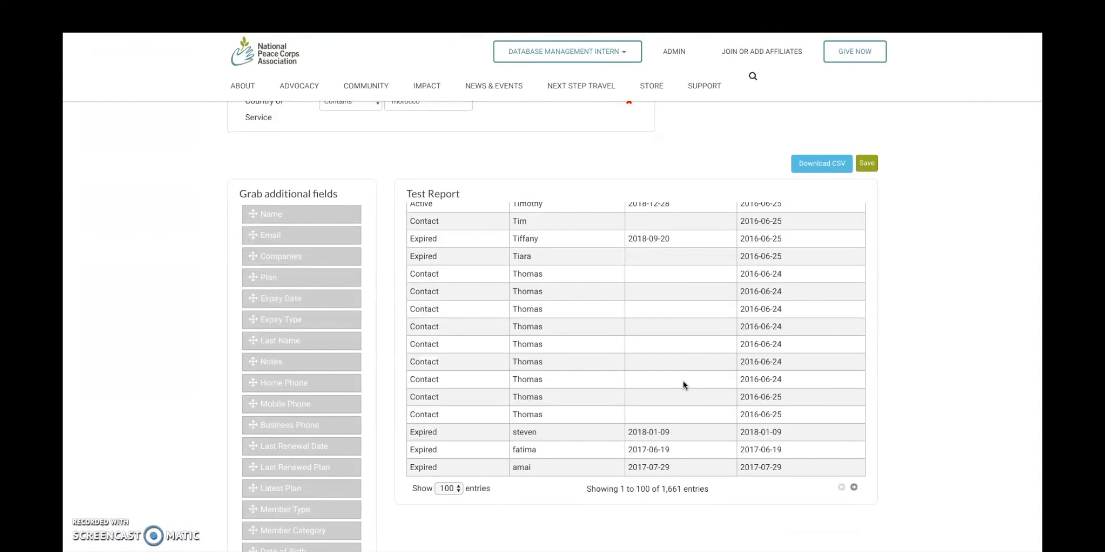
pyautogui.click(663, 489)
pyautogui.moveTo(663, 489); pyautogui.dragTo(684, 489)
pyautogui.click(684, 489)
# Export Test Report as a CSV file, giving "Why not?" as the reason for exporting.
pyautogui.scroll(15, 742, 328)
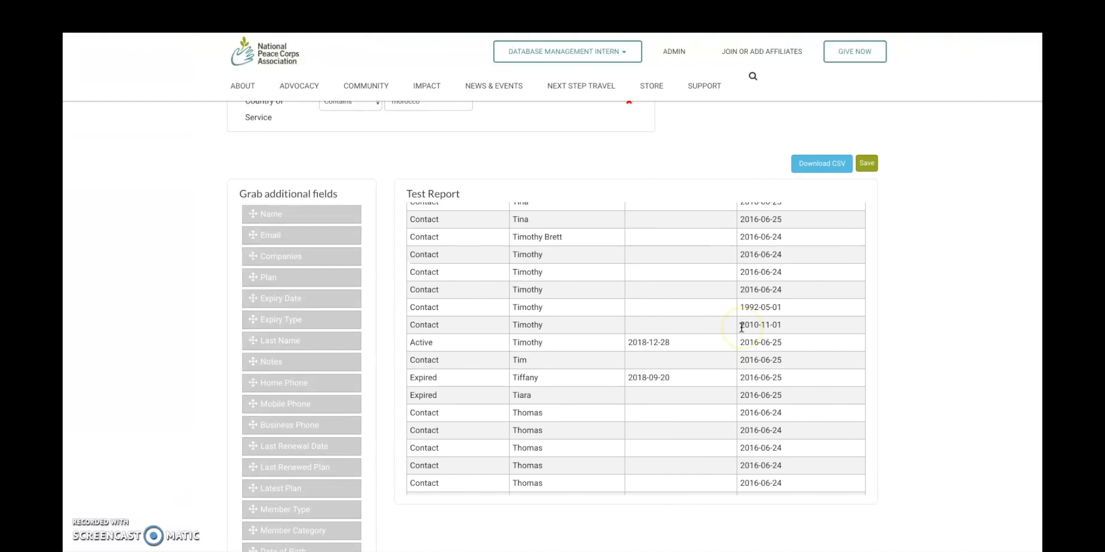
pyautogui.scroll(15, 741, 327)
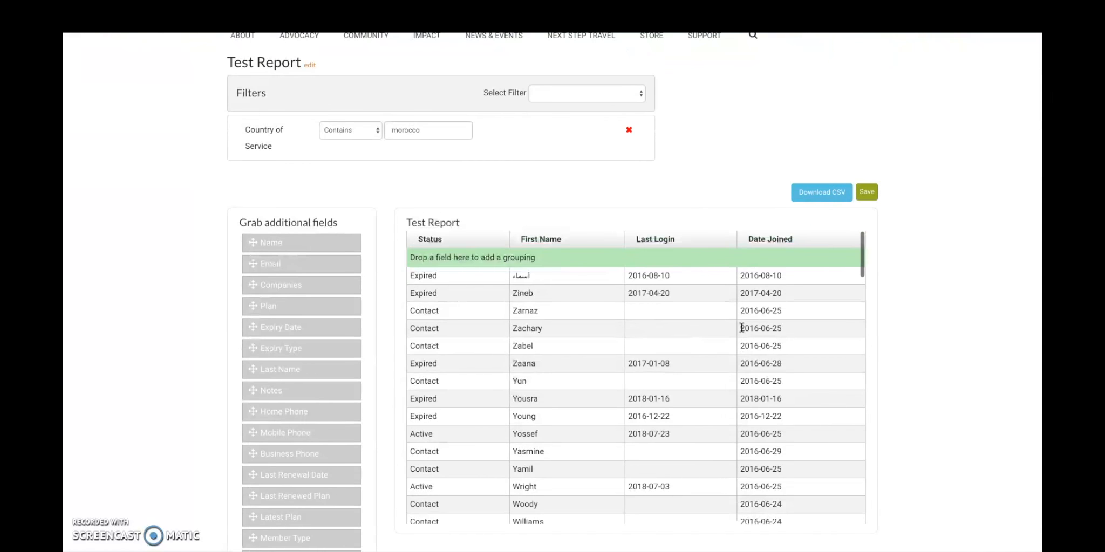
pyautogui.scroll(2, 741, 328)
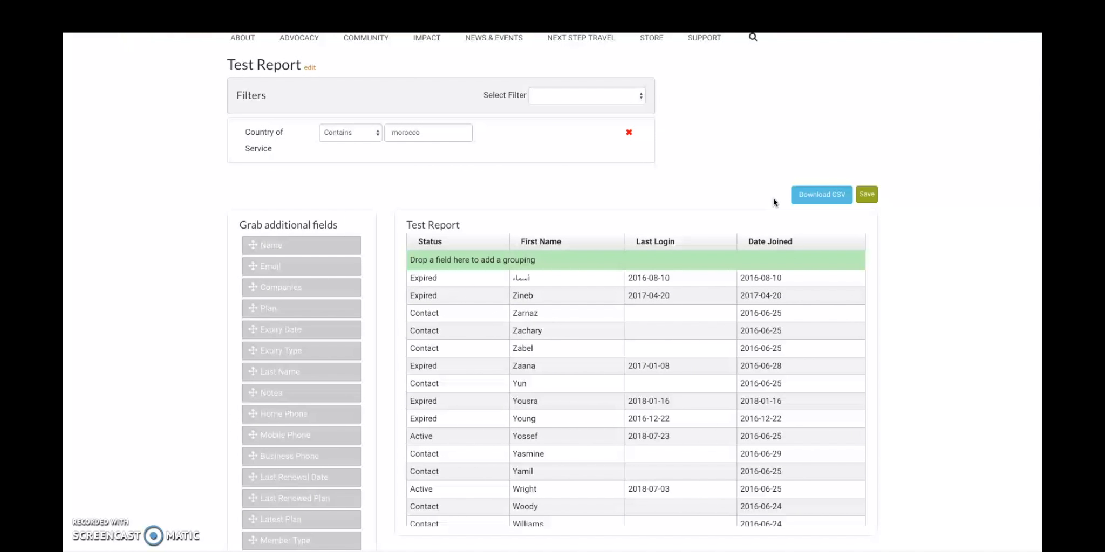
pyautogui.click(806, 201)
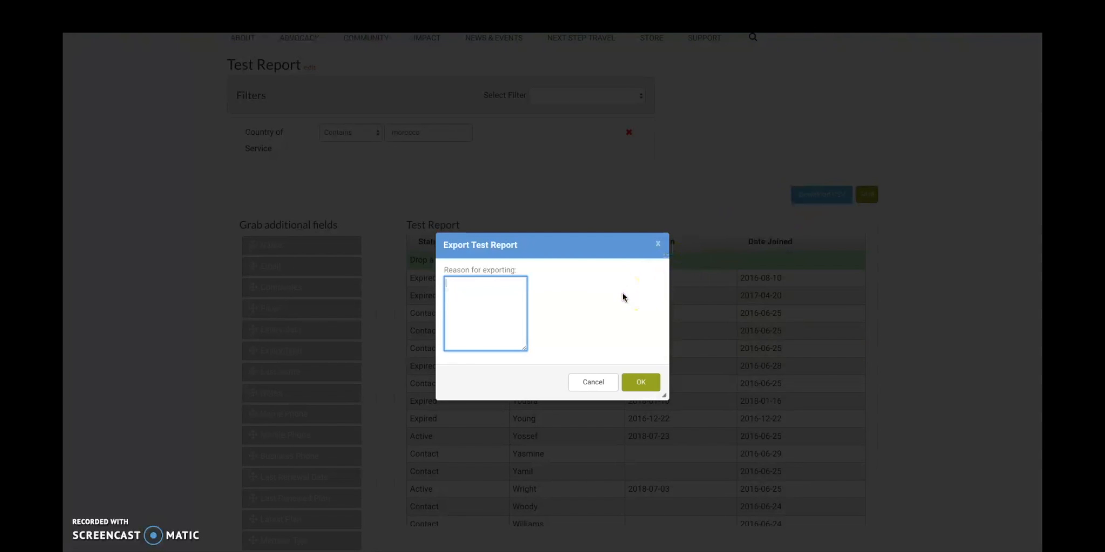
pyautogui.write('Why not?')
pyautogui.click(645, 381)
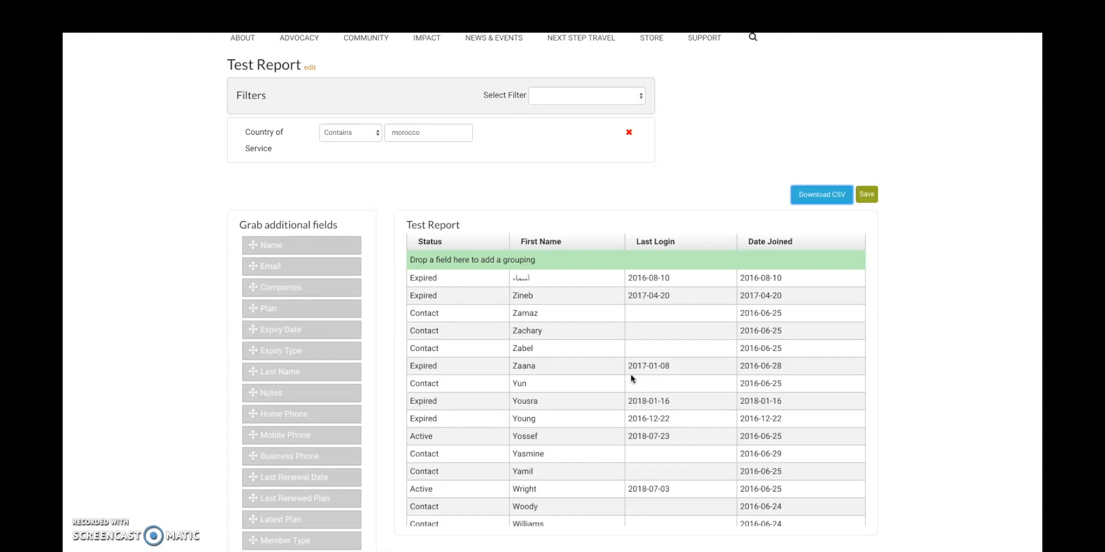
pyautogui.click(447, 422)
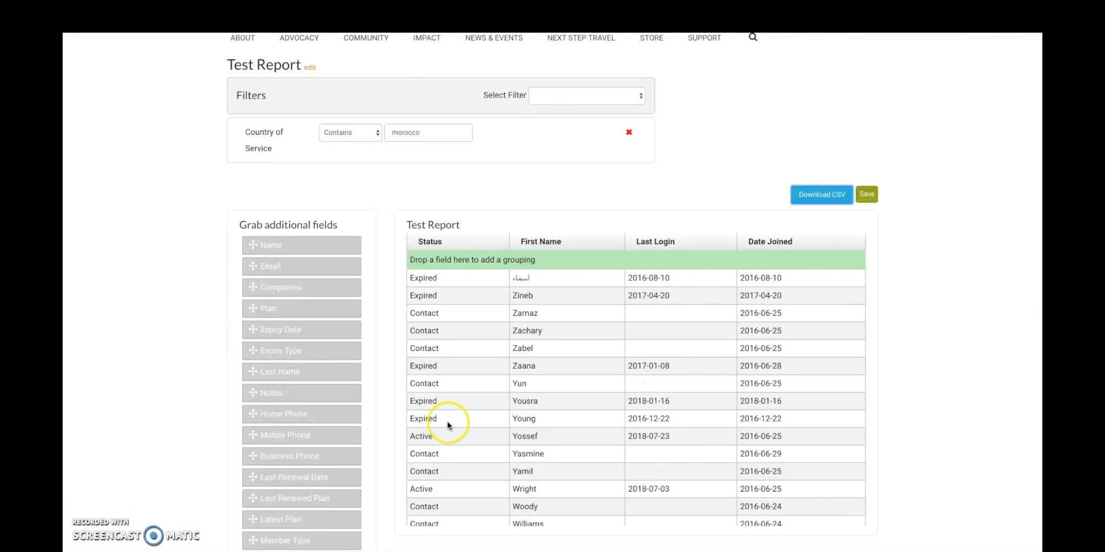